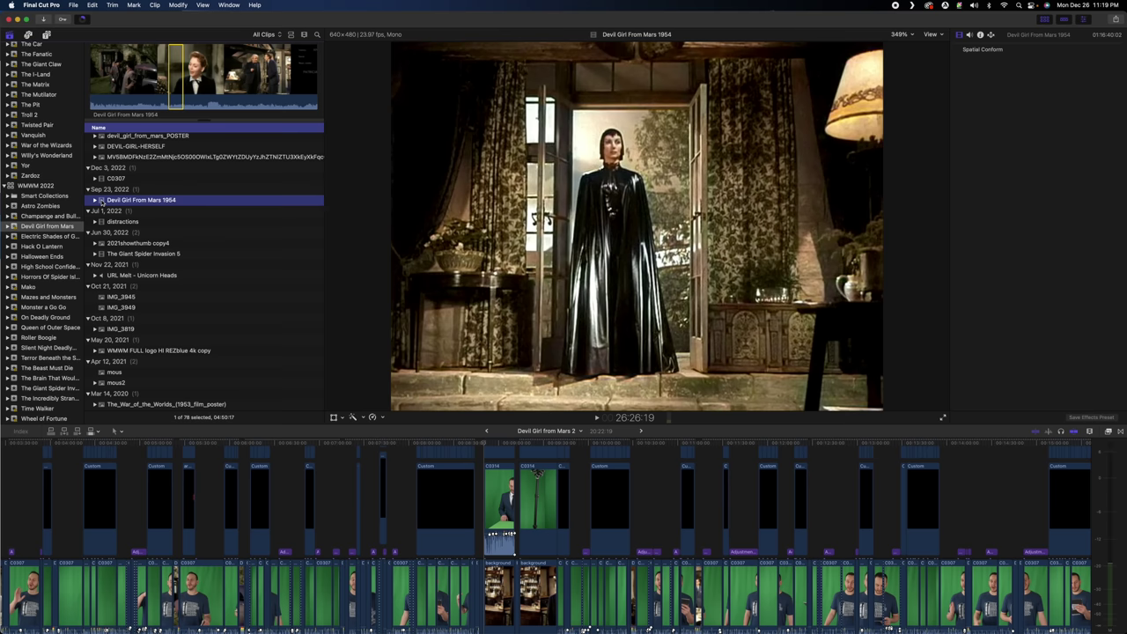
- Play the project, then return the playhead to the caped woman's doorway shot at 8:47:08
key("space")
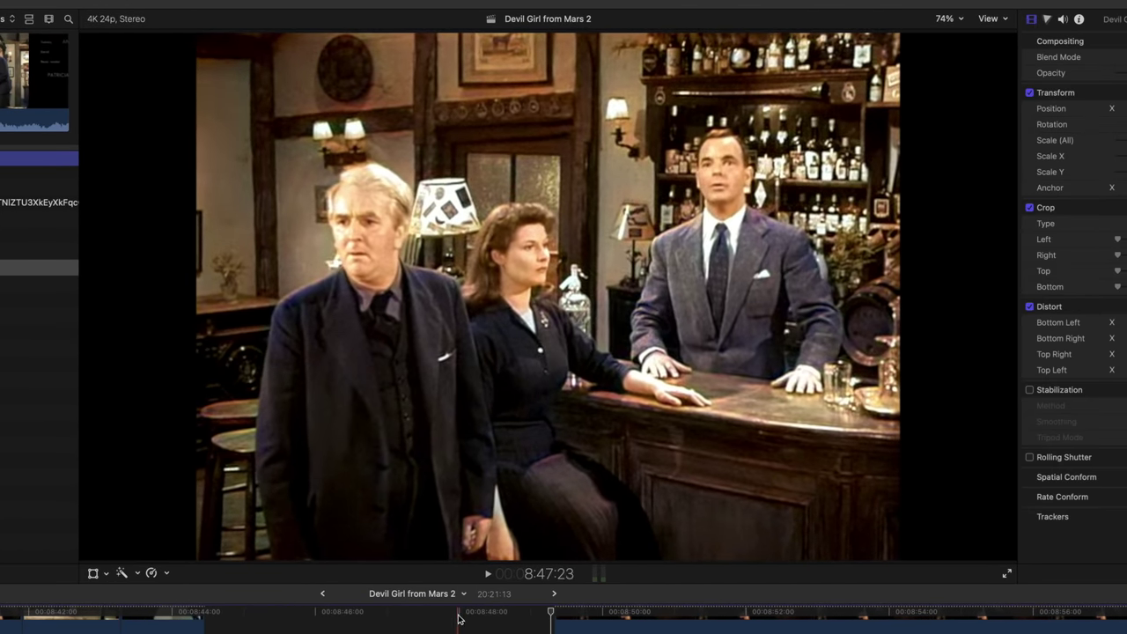
left_click_drag(455, 611, 412, 613)
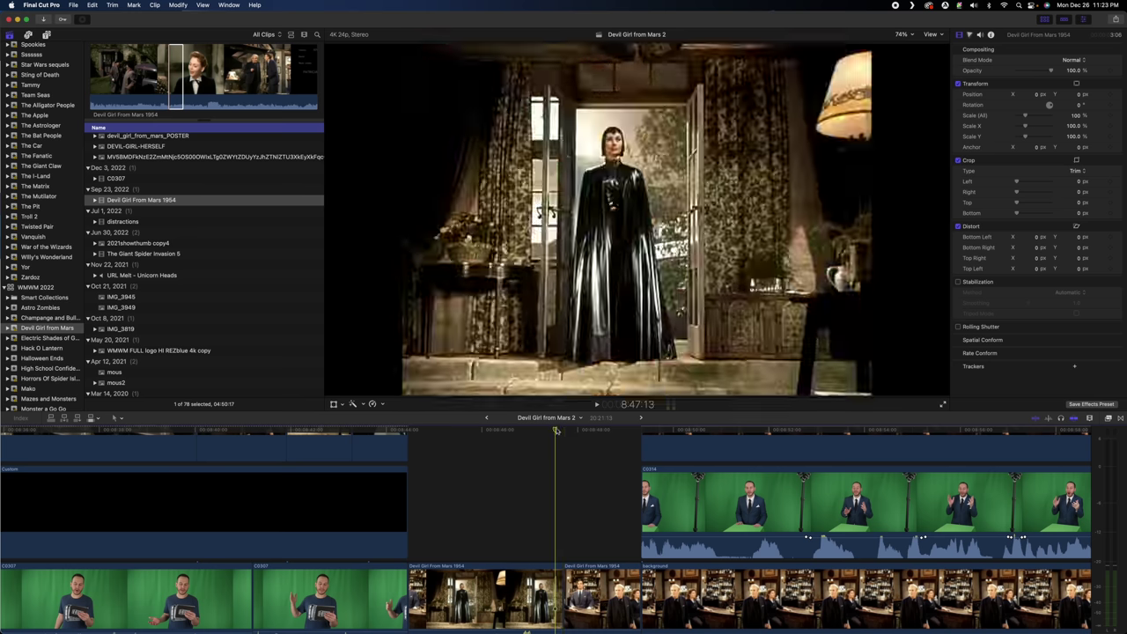
- Delete the extra short film clip and scrub through the footage around the 8:47 doorway shot
scroll(563, 510, "down", 3)
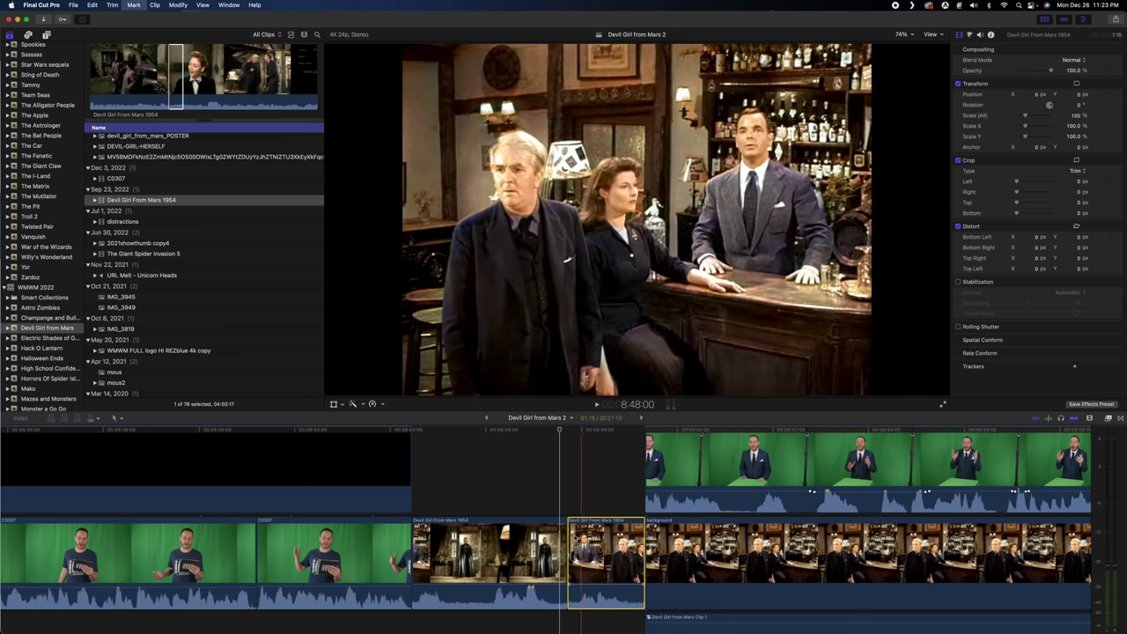
key("Delete")
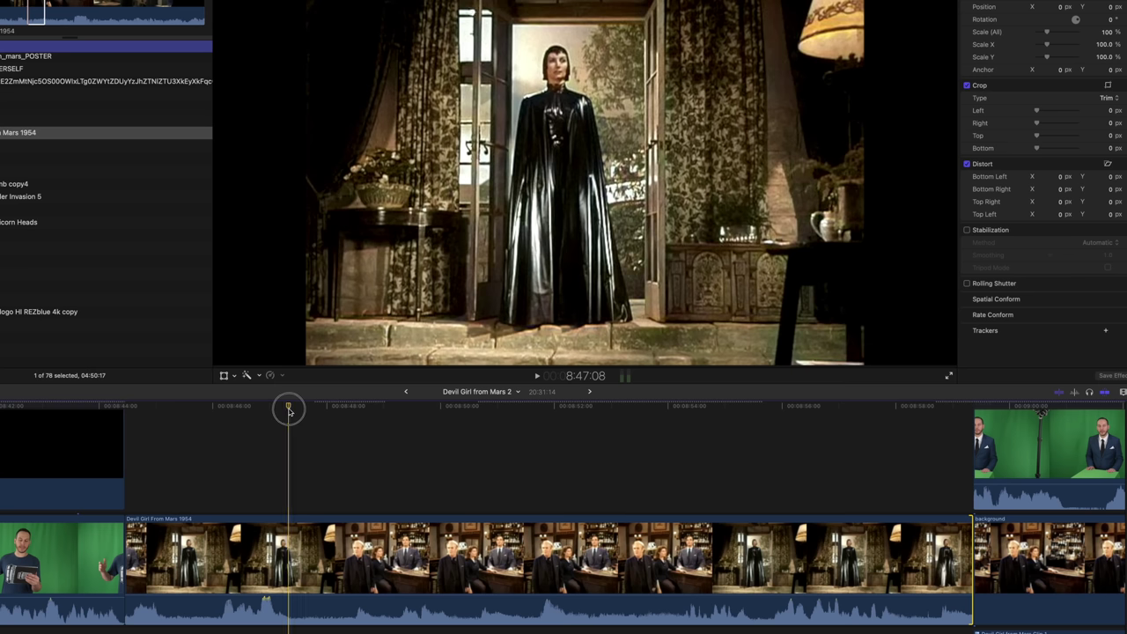
left_click_drag(289, 410, 211, 424)
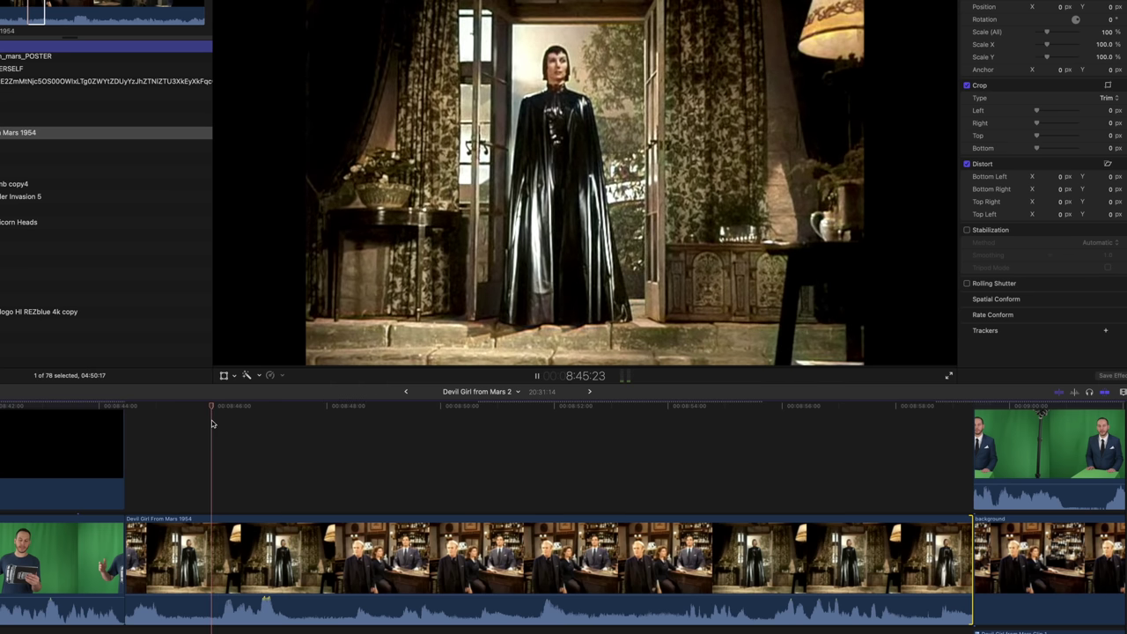
key("space")
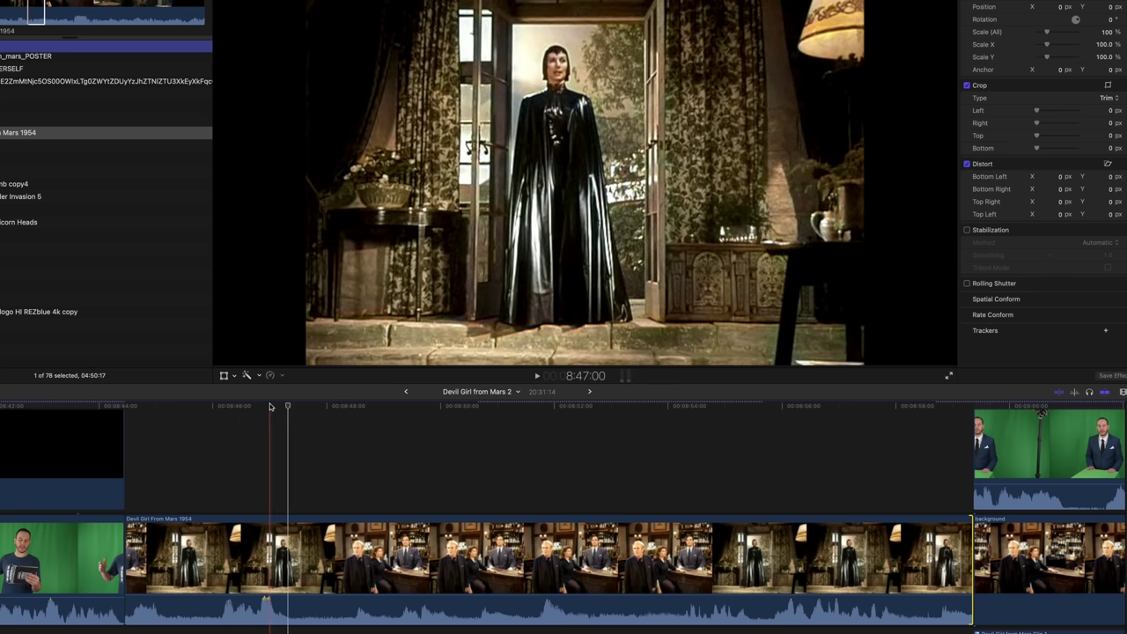
left_click_drag(254, 406, 267, 406)
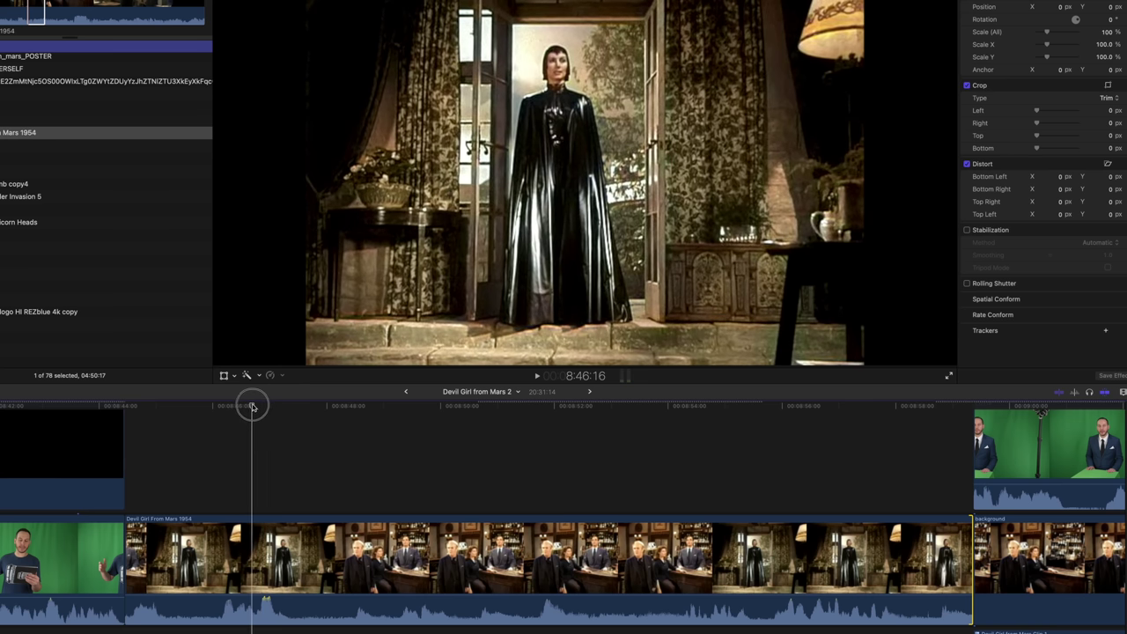
left_click_drag(282, 406, 353, 418)
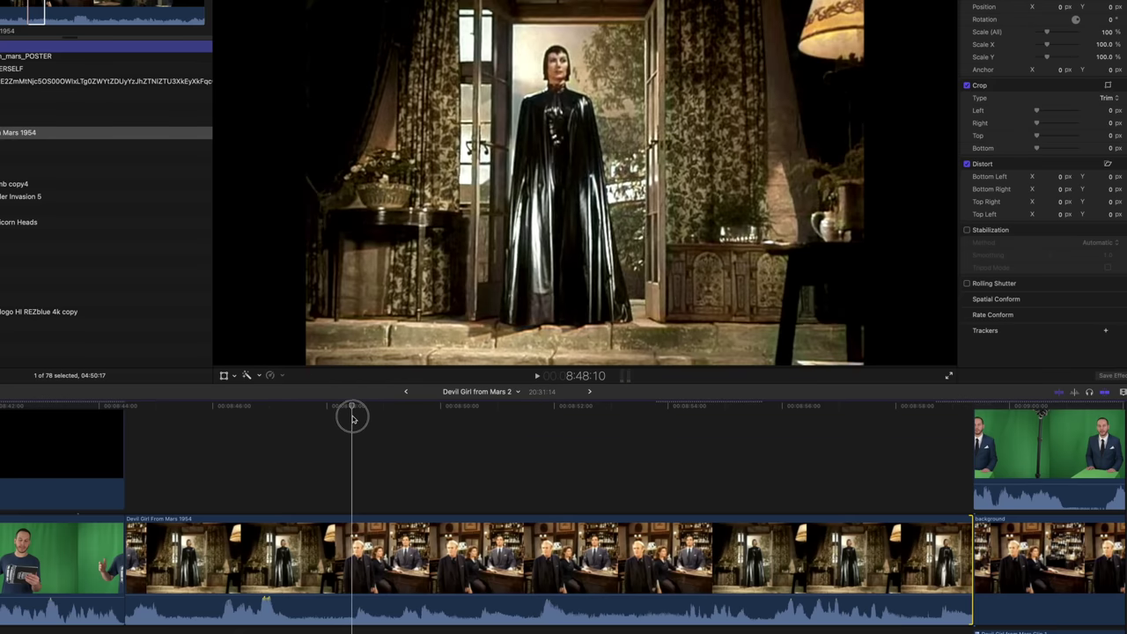
- Blade the bar scene at two points and detach the middle piece's audio
key("space")
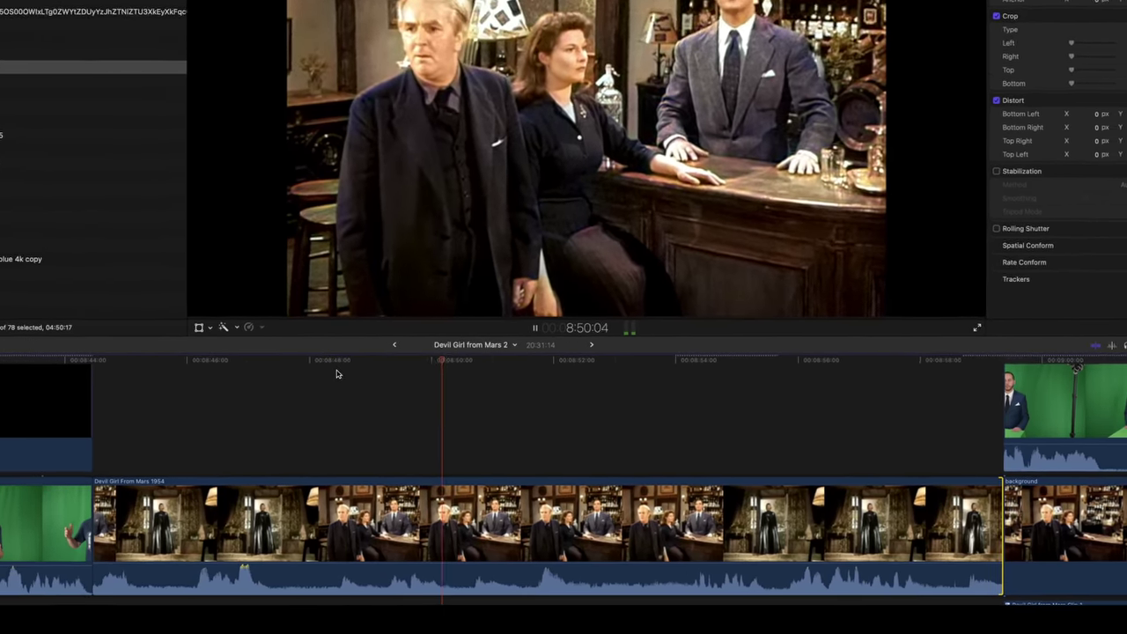
key("space")
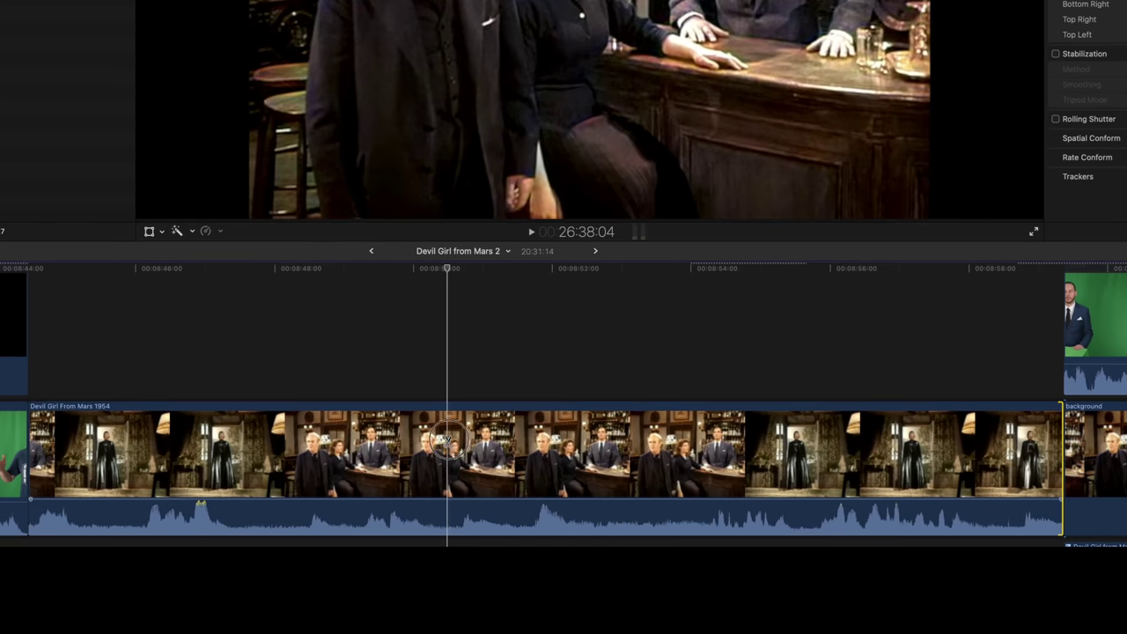
left_click(448, 438)
left_click(627, 440)
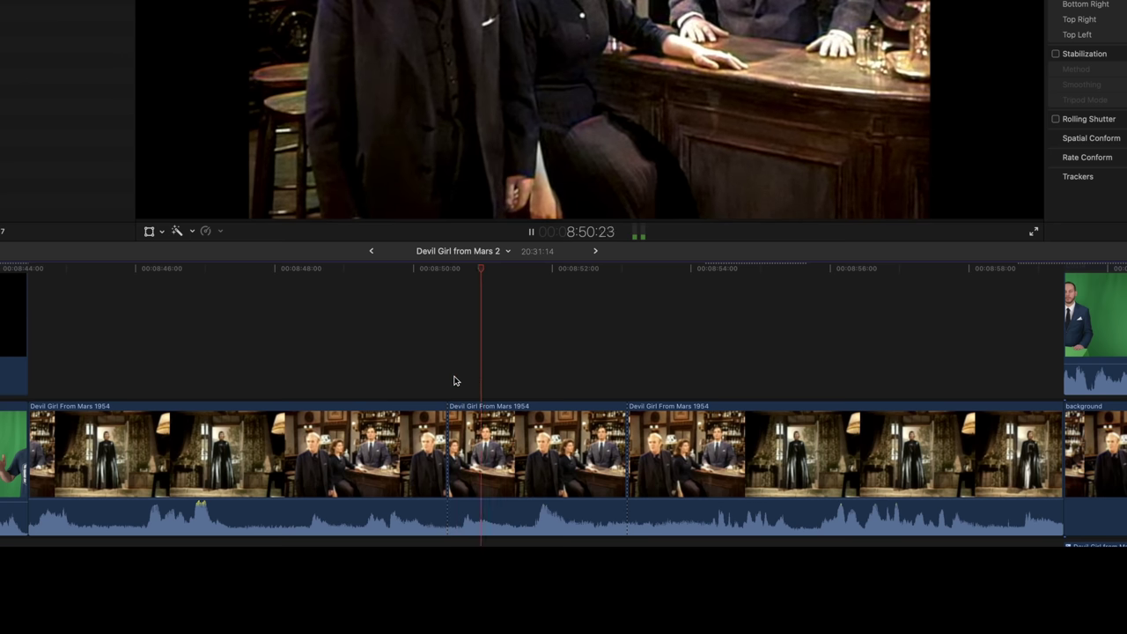
left_click(520, 450)
key("space")
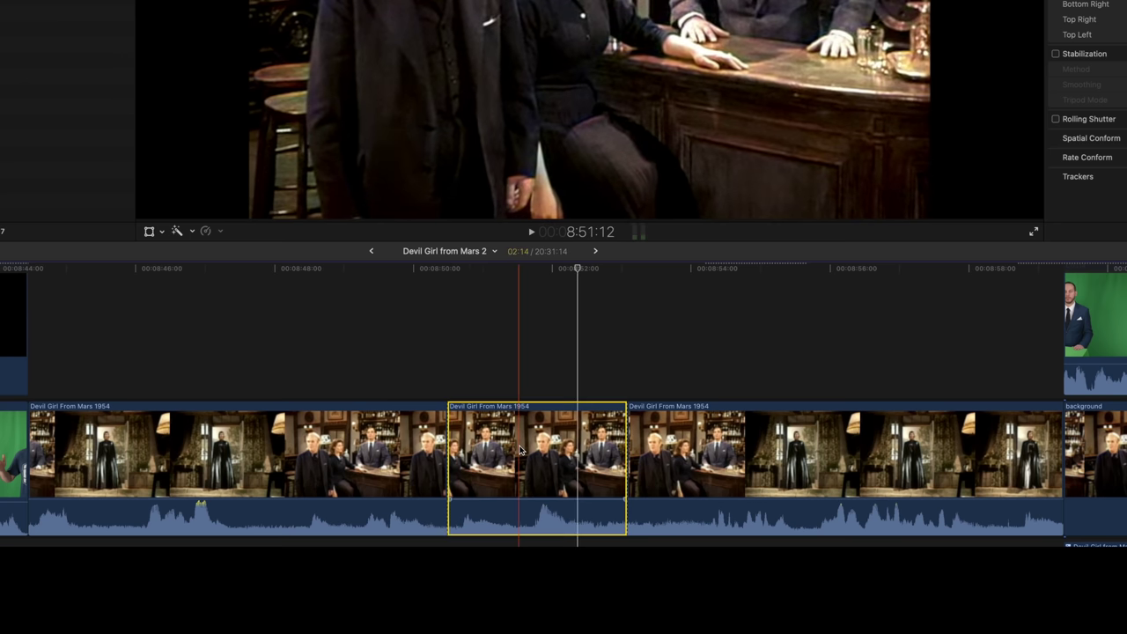
key("ctrl+shift+s")
- Cut out the short doorway shot and paste-insert a copy of it into the bar scene
left_click(141, 271)
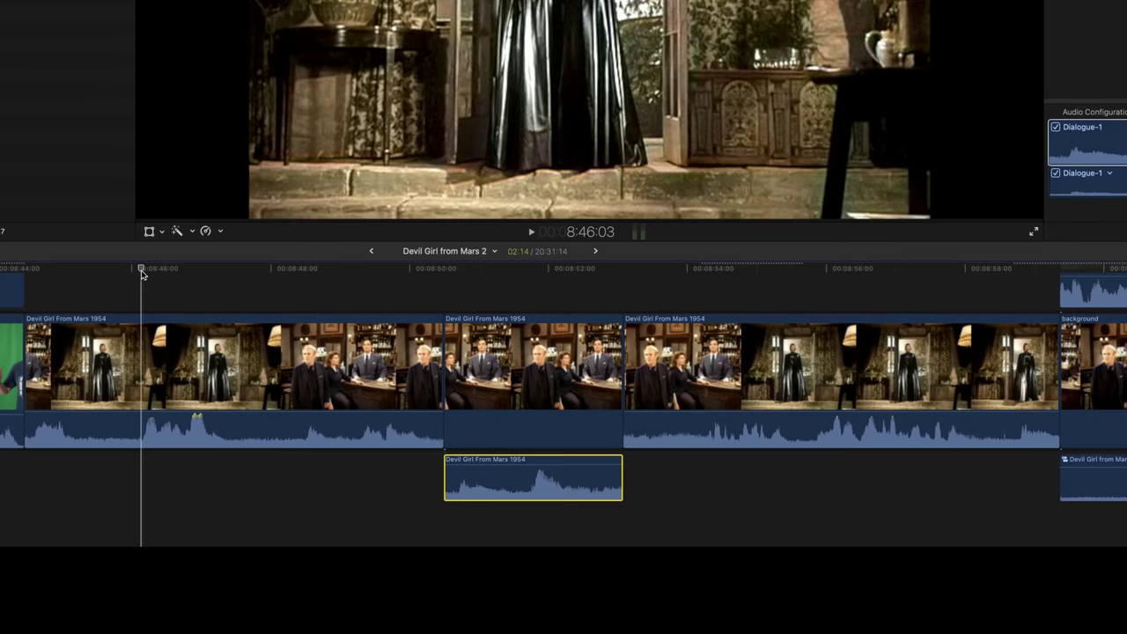
left_click(141, 344)
left_click(220, 352)
key("a")
left_click(186, 348)
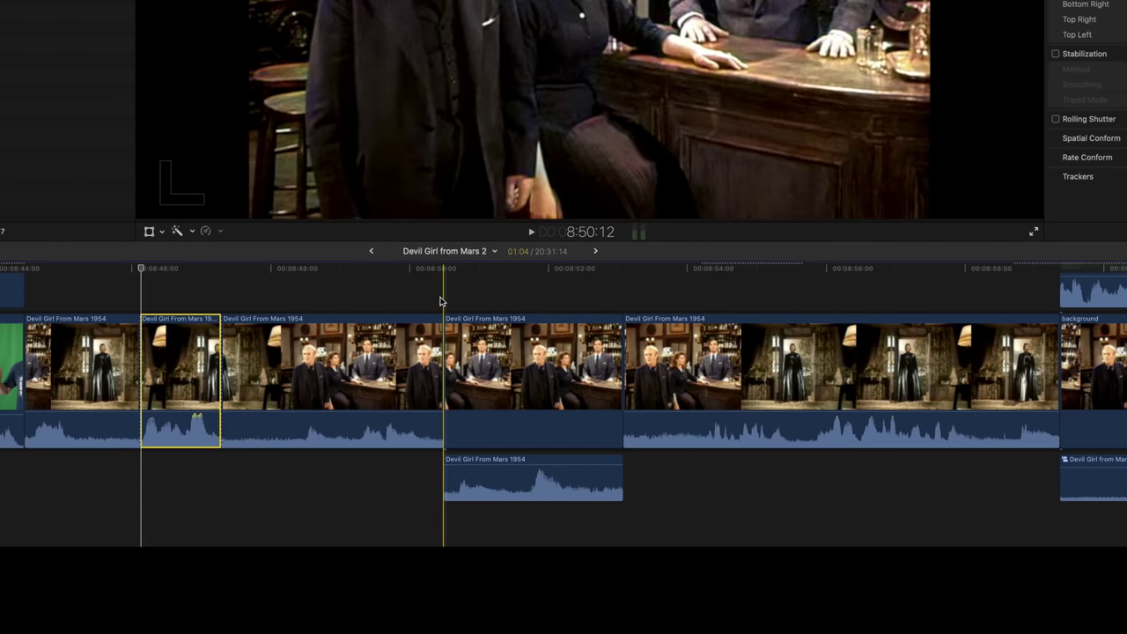
key("ctrl+v")
- Delete the inserted copy's audio, shift the dialogue audio 1:04 earlier and trim its start
left_click(490, 361)
key("ctrl+shift+s")
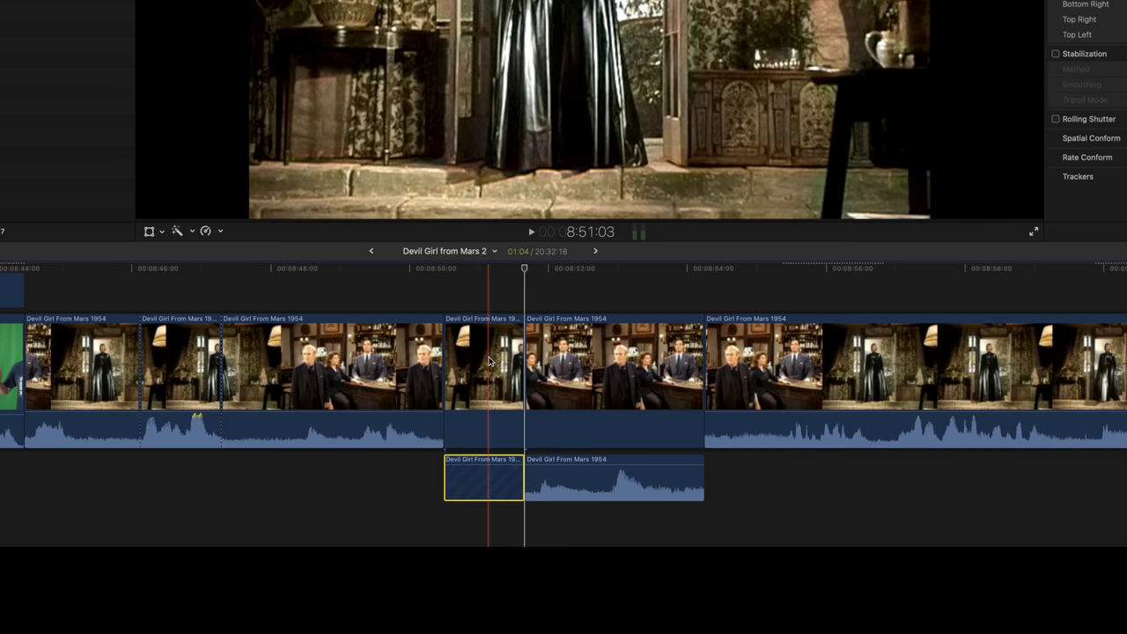
key("Delete")
left_click_drag(571, 485, 491, 482)
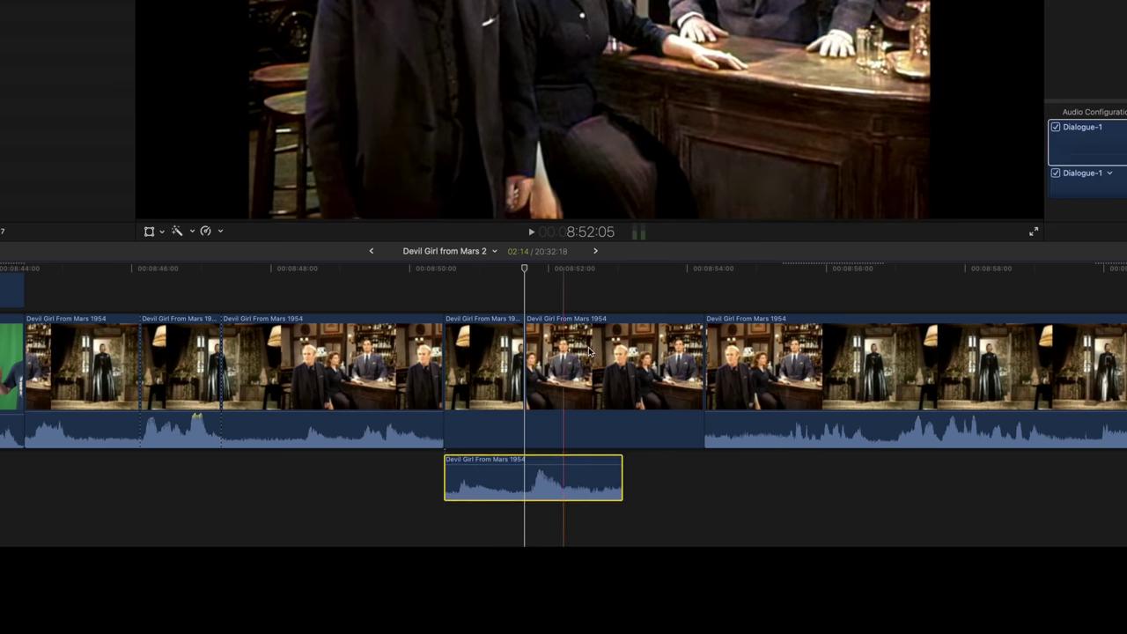
left_click(577, 352)
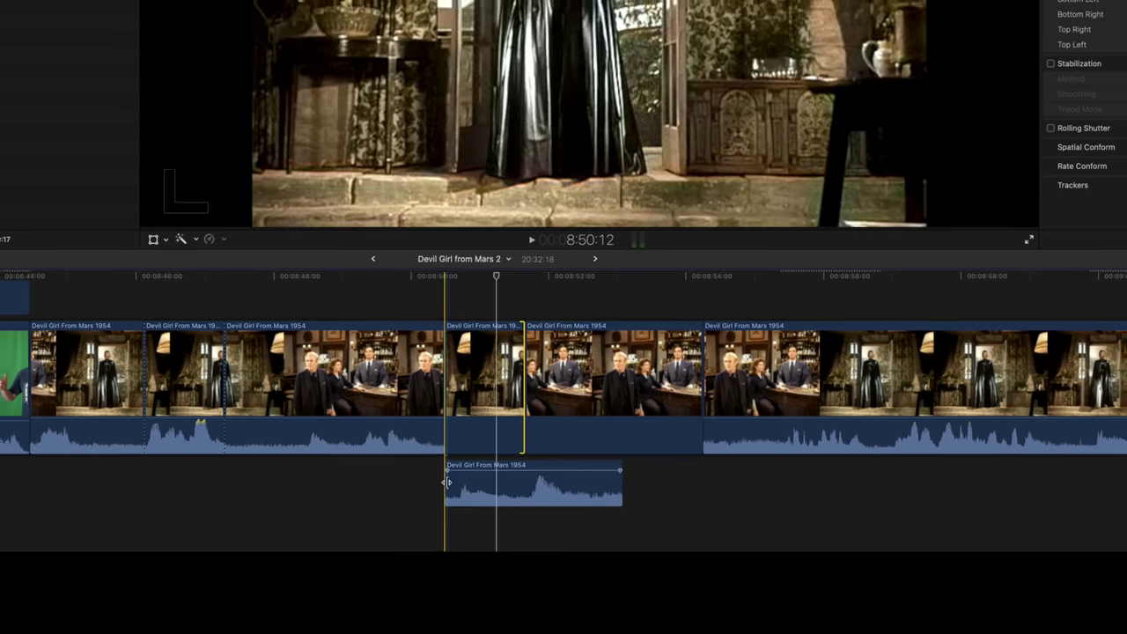
left_click_drag(446, 483, 504, 546)
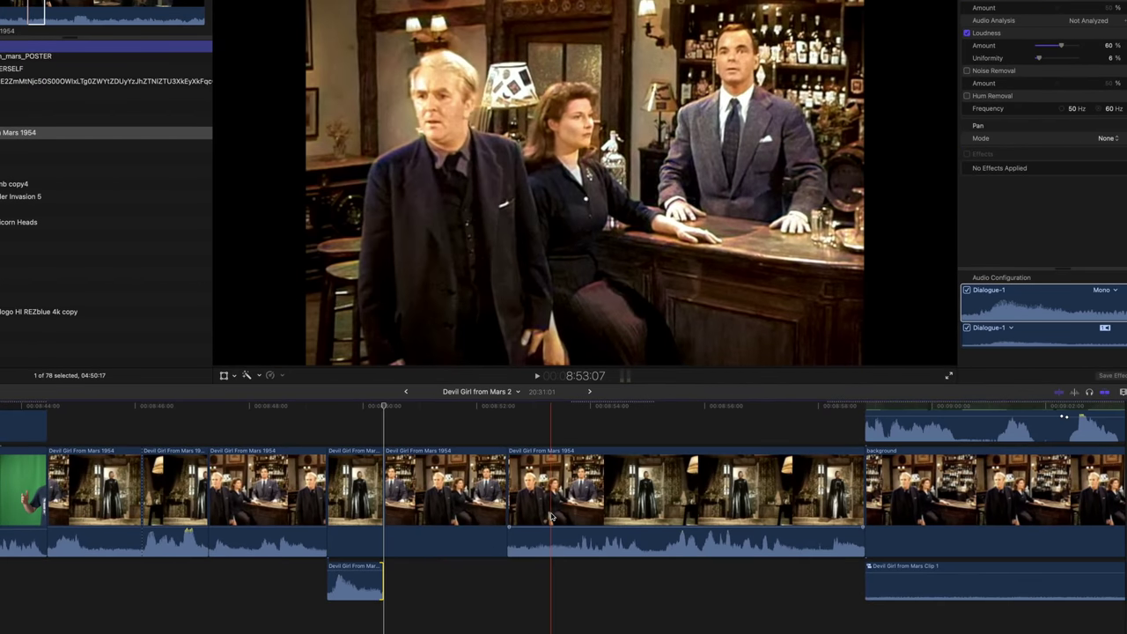
scroll(538, 535, "right", 10)
scroll(538, 536, "up", 2)
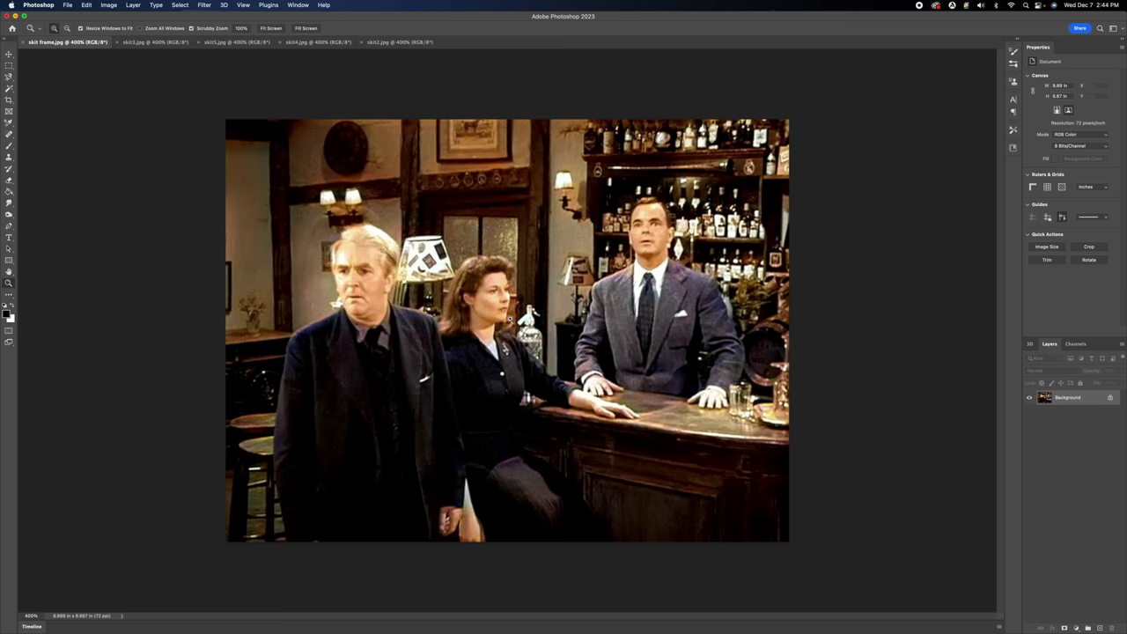
- Duplicate the bar still's Background layer as a Background copy
key("super+equal")
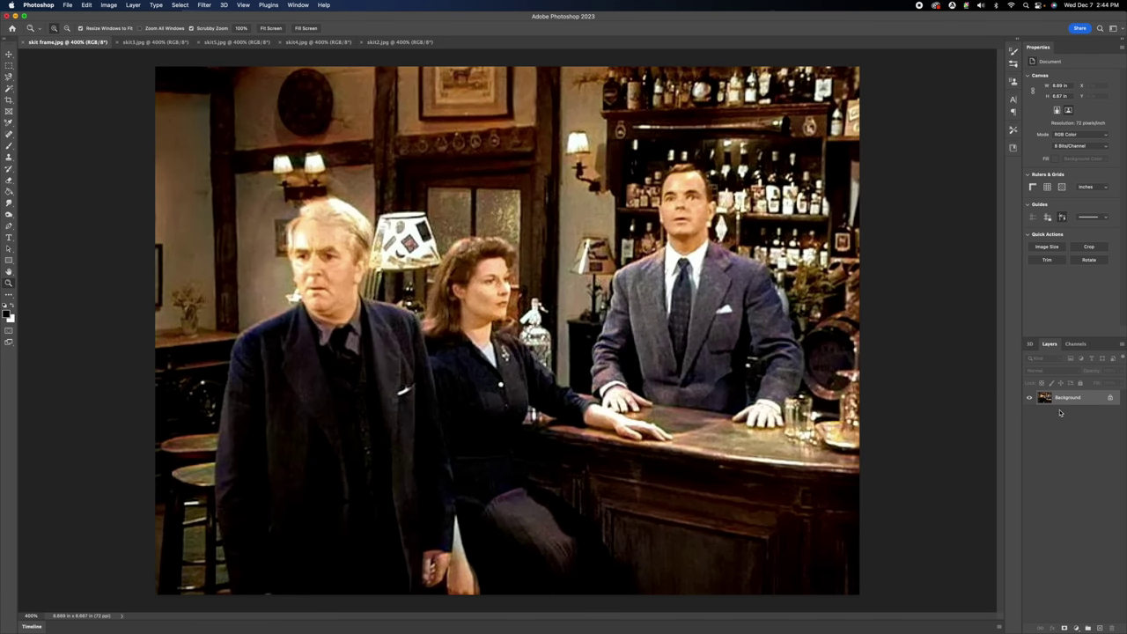
right_click(1067, 401)
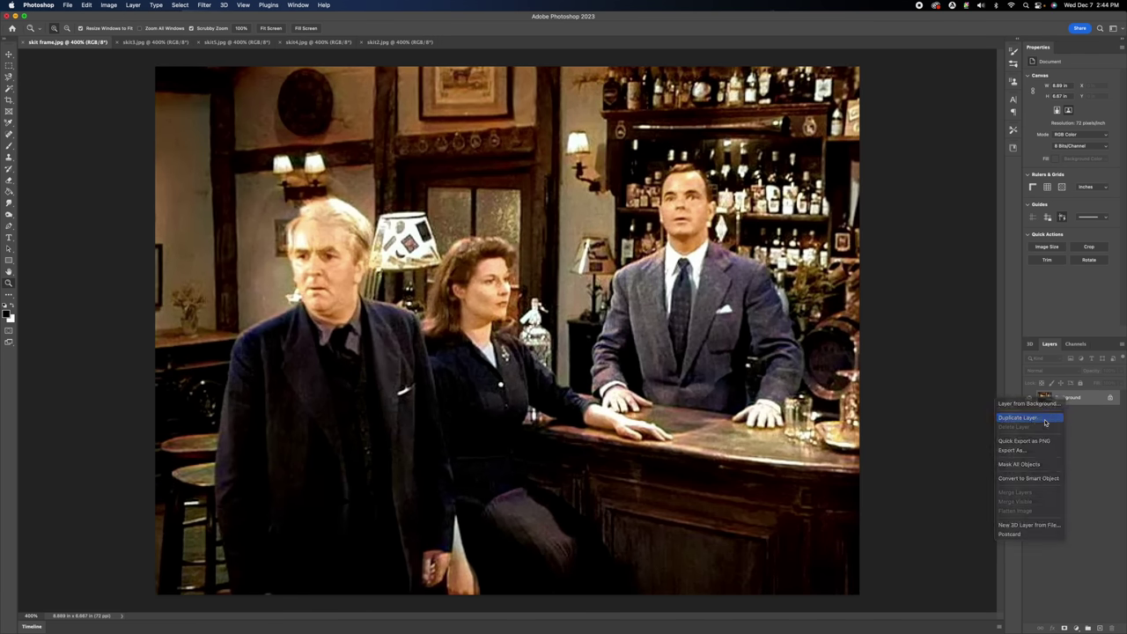
left_click(1045, 419)
left_click(643, 292)
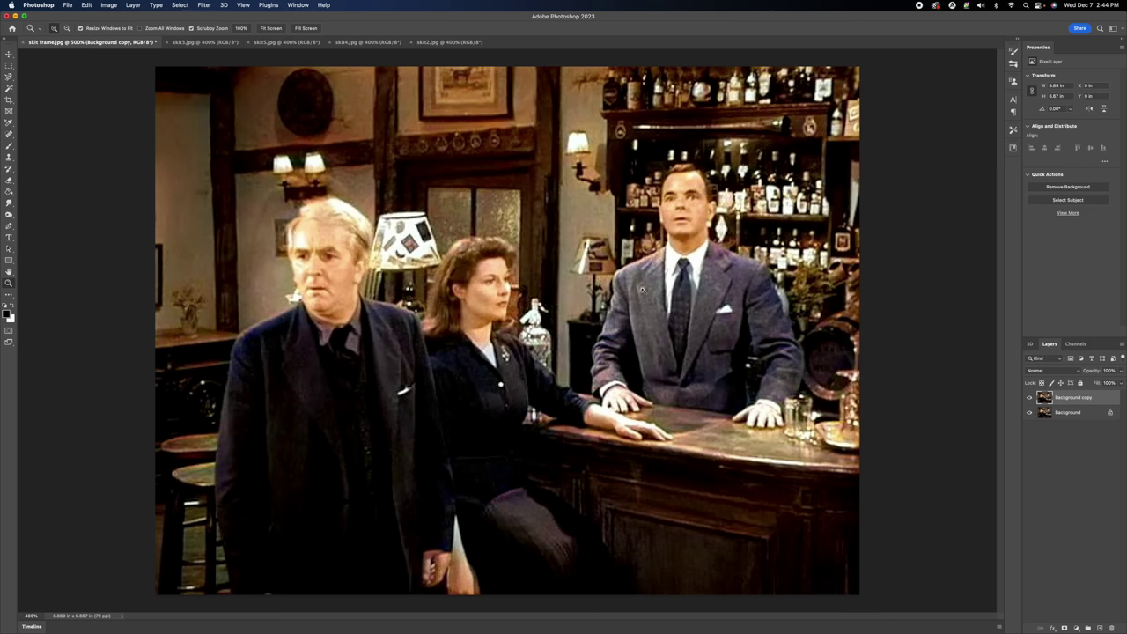
- Look through the skit3, skit5, skit4 and skit2 stills for the barmaid
left_click(188, 42)
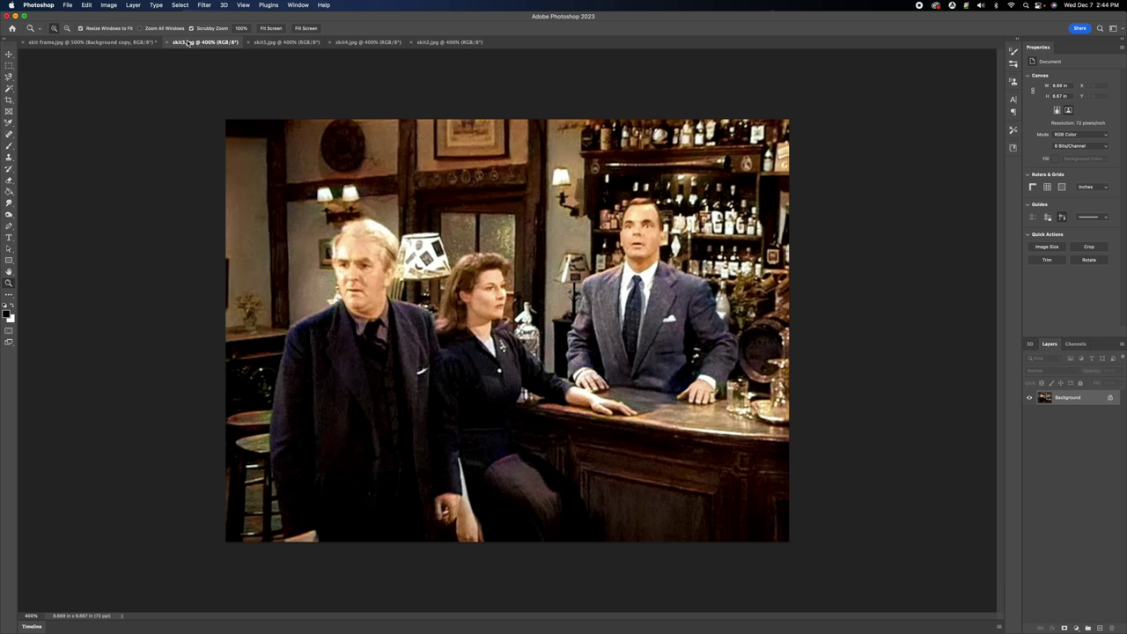
left_click(274, 43)
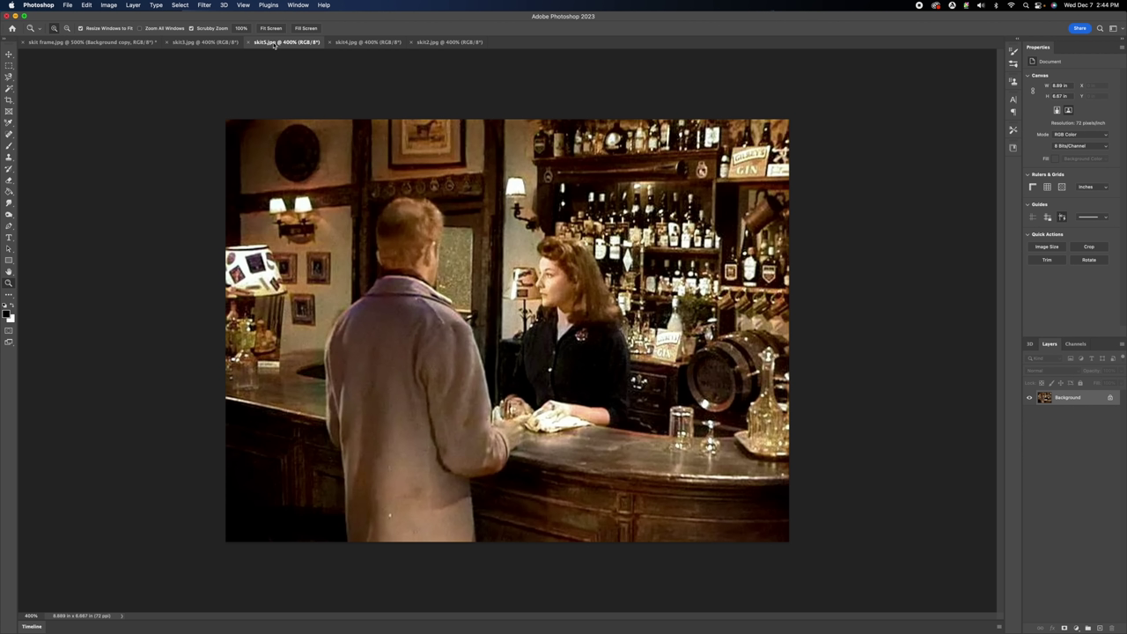
left_click(366, 43)
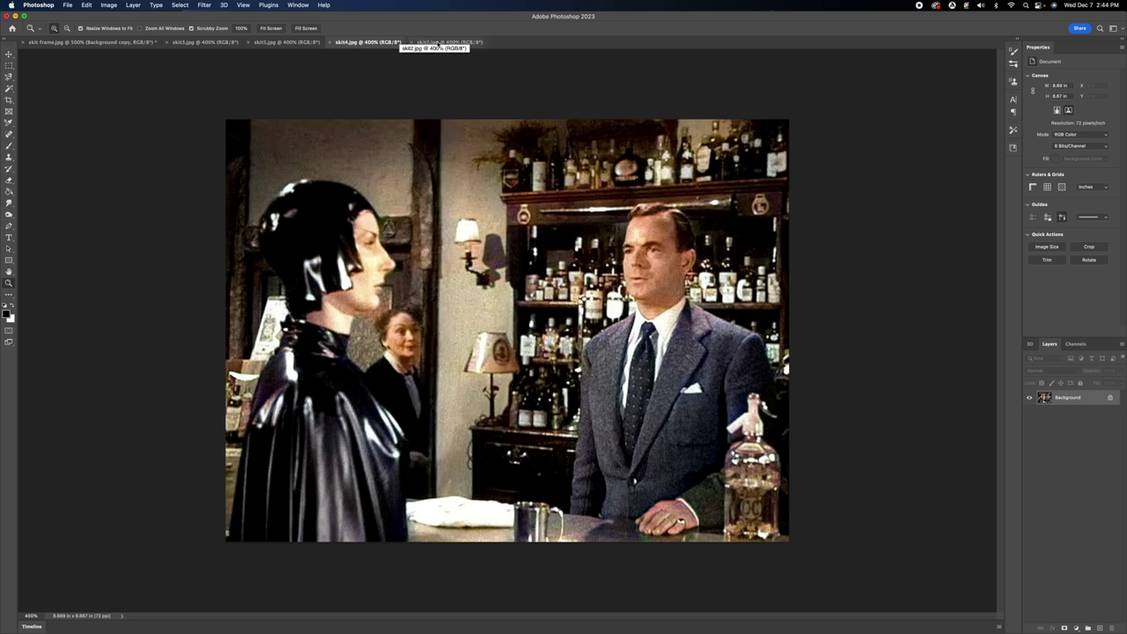
left_click(438, 43)
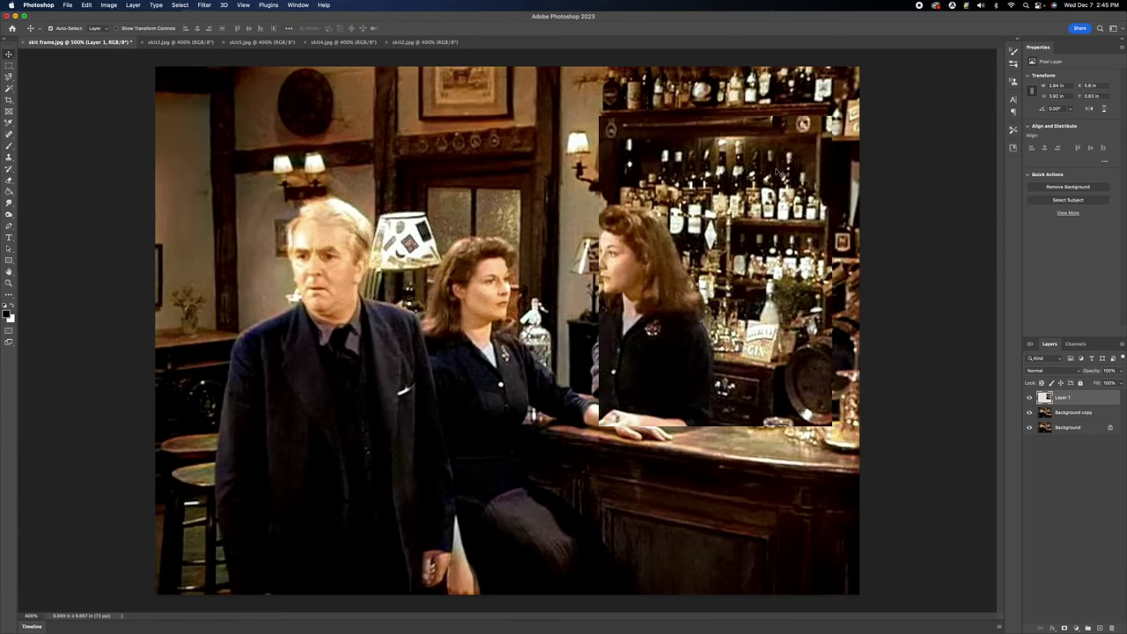
- Nudge the pasted barmaid into place and let the bar glasses show through her layer
left_click_drag(778, 172, 785, 174)
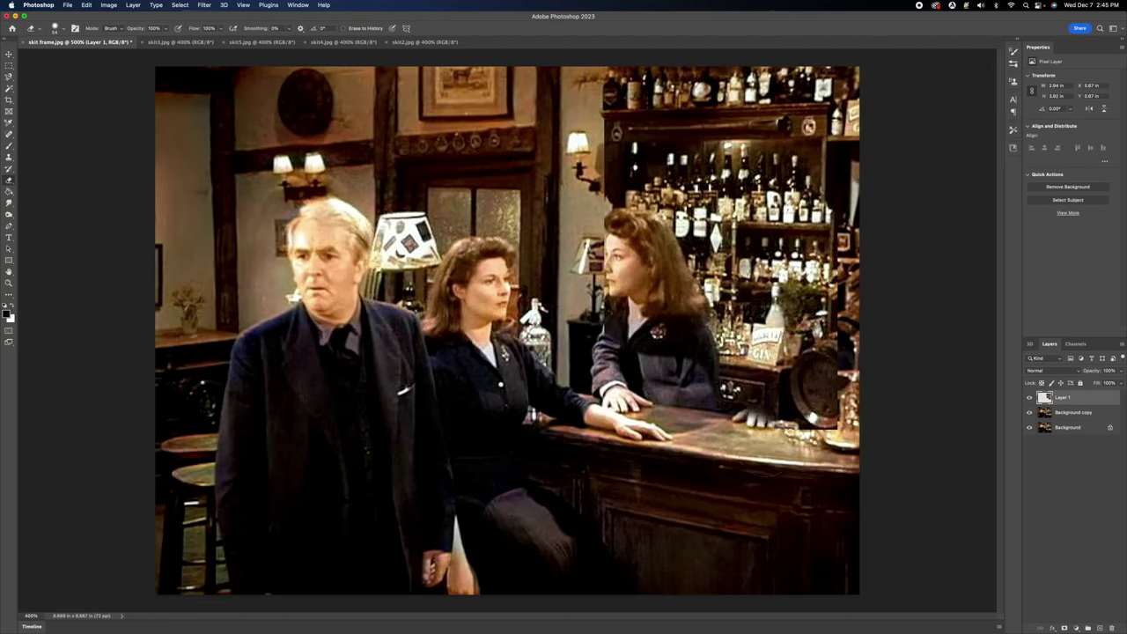
double_click(1074, 402)
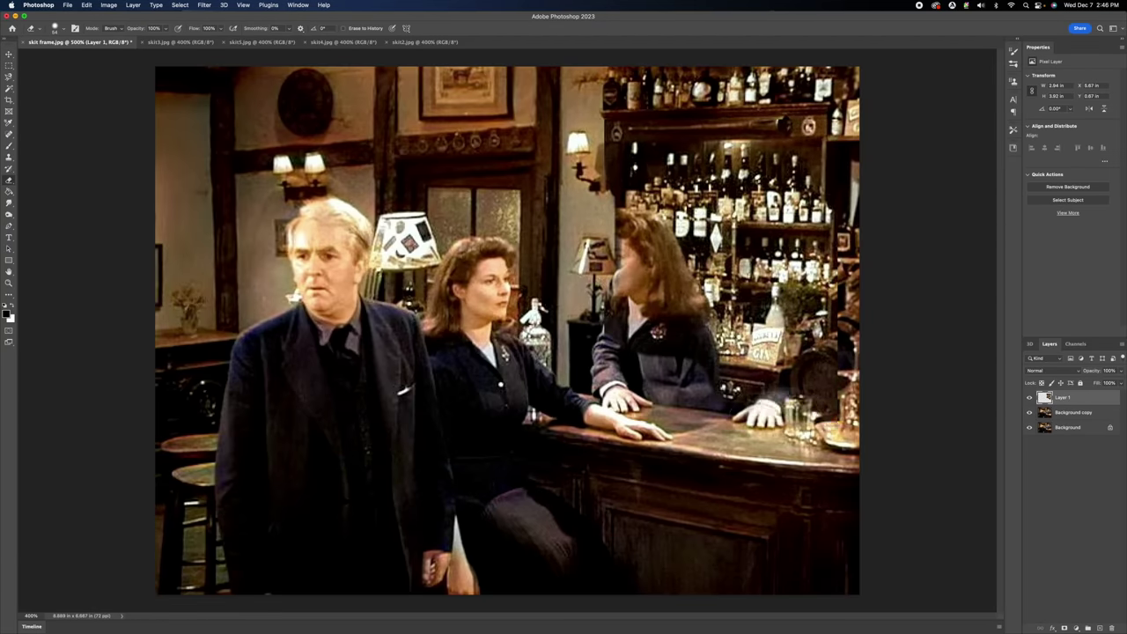
left_click_drag(1121, 371, 1092, 381)
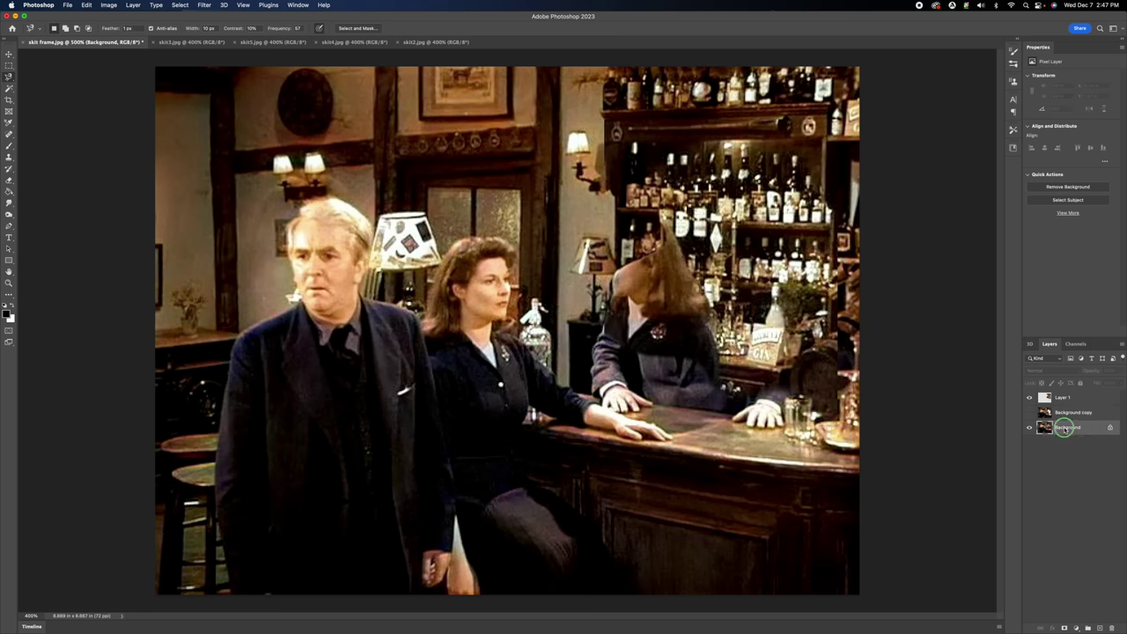
- Move the copied background patch over the right woman, commit it, and erase touch-ups
left_click(1030, 399)
left_click(1030, 399)
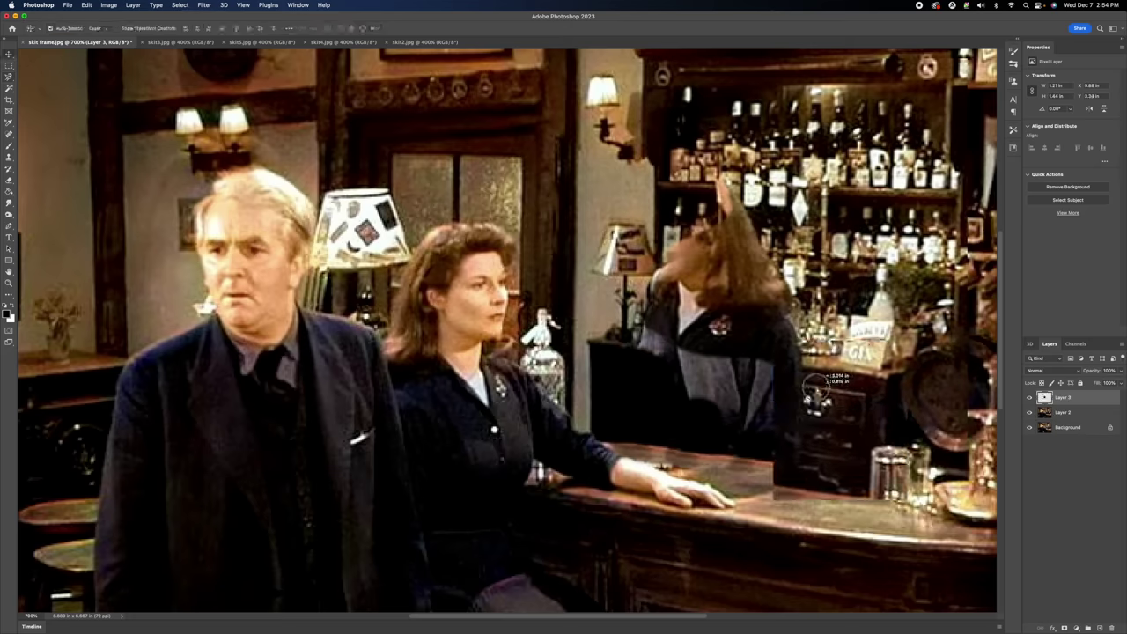
left_click_drag(814, 406, 816, 397)
key("Return")
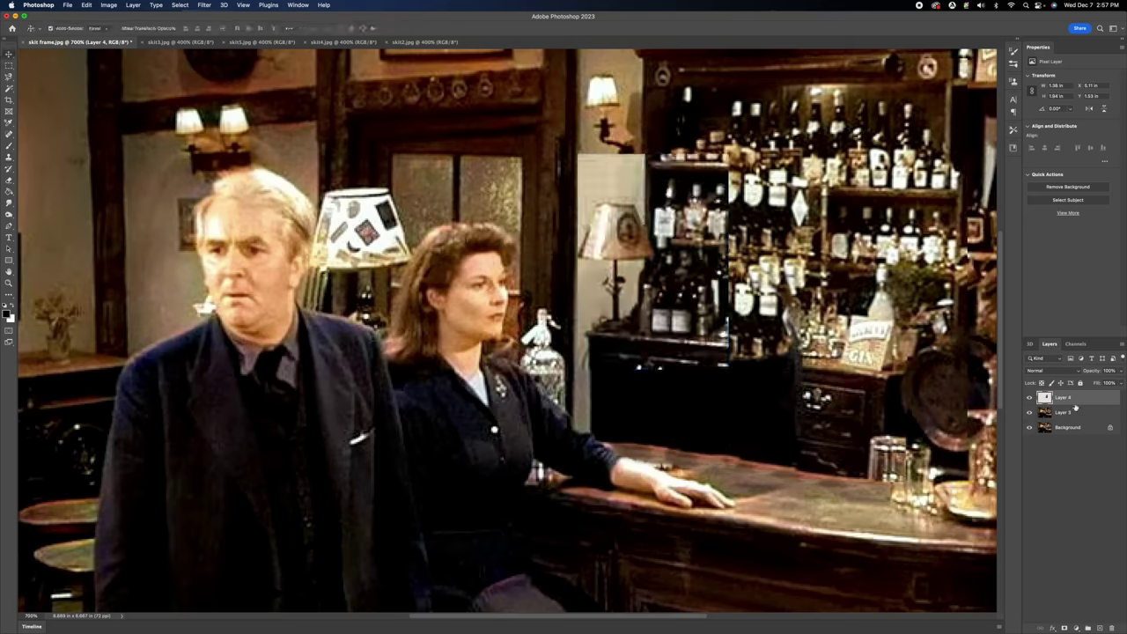
key("e")
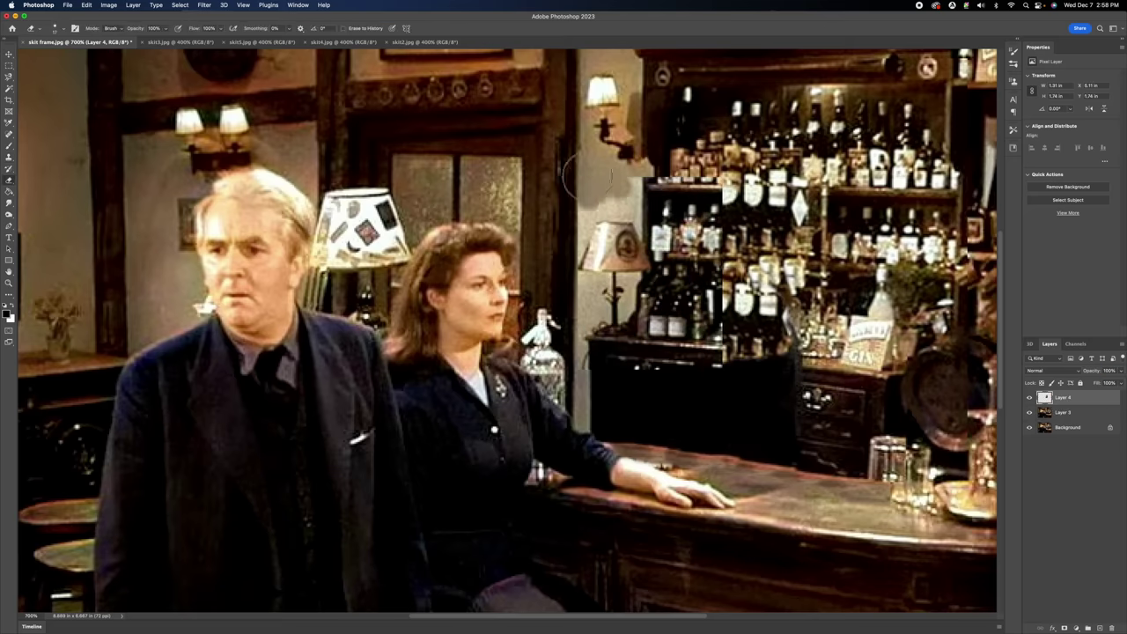
key("z")
key("super+minus")
key("super+minus")
left_click(67, 4)
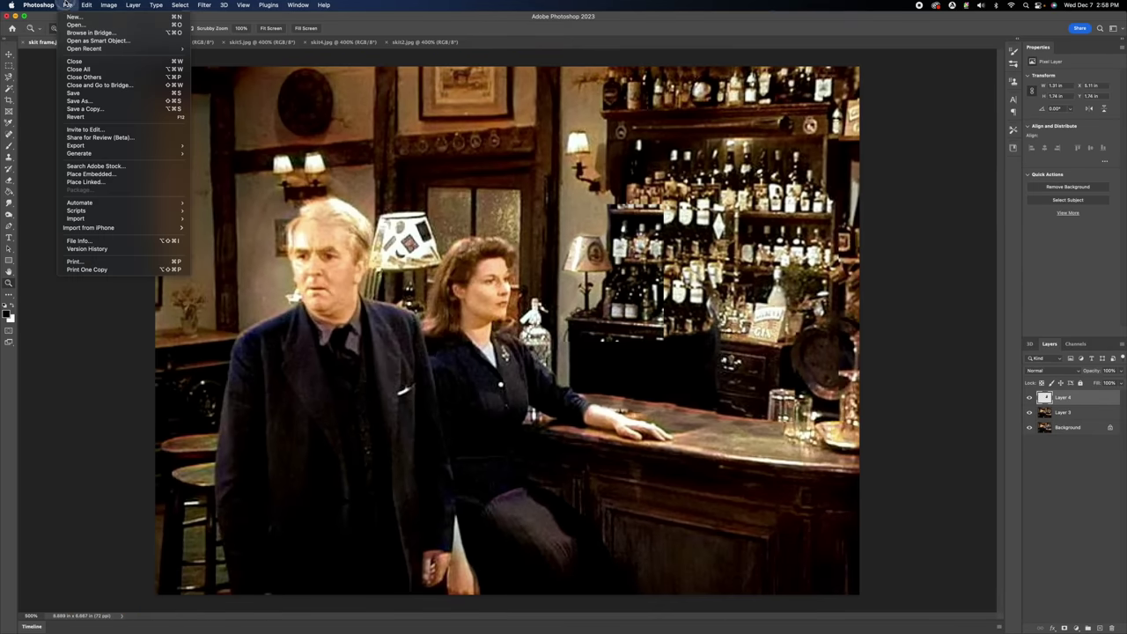
- Save the edited frame as a new file and step through the bar footage
left_click(81, 102)
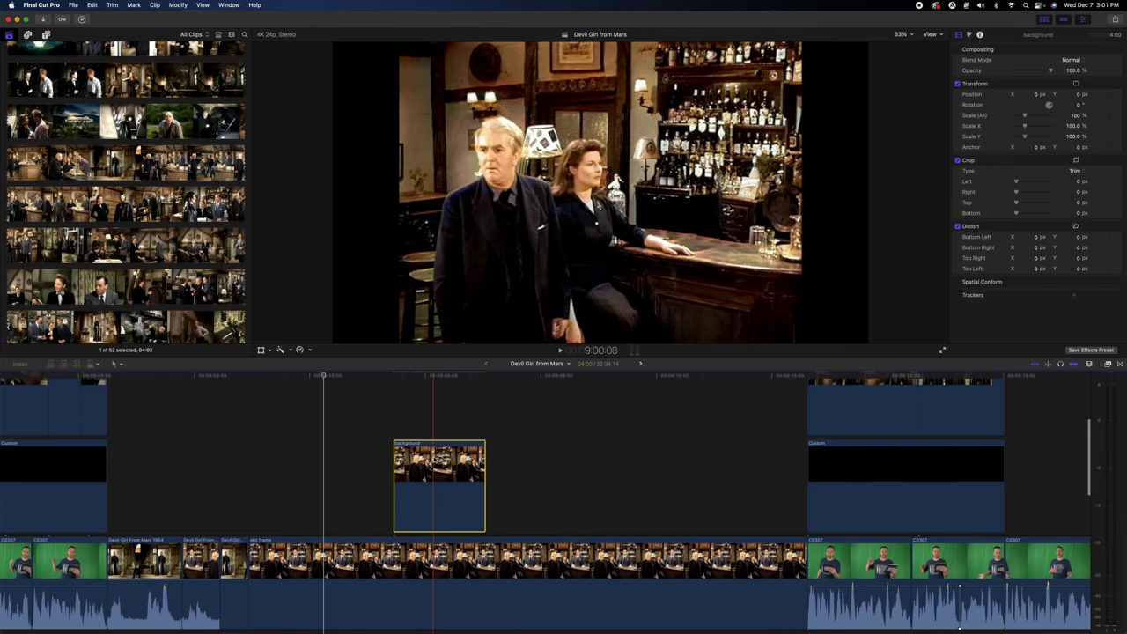
key("Right")
key("Right")
key("Right")
key("Right")
key("Right")
key("Right")
key("Right")
key("Right")
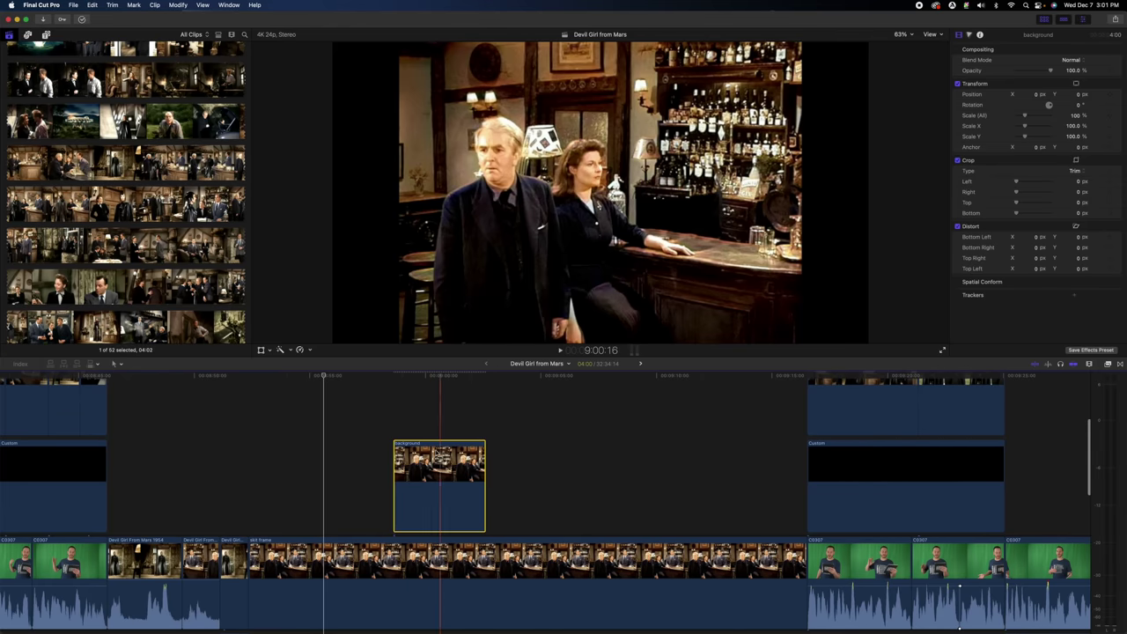
key("Right")
key("Right")
key("Right")
key("Right")
key("Right")
key("Right")
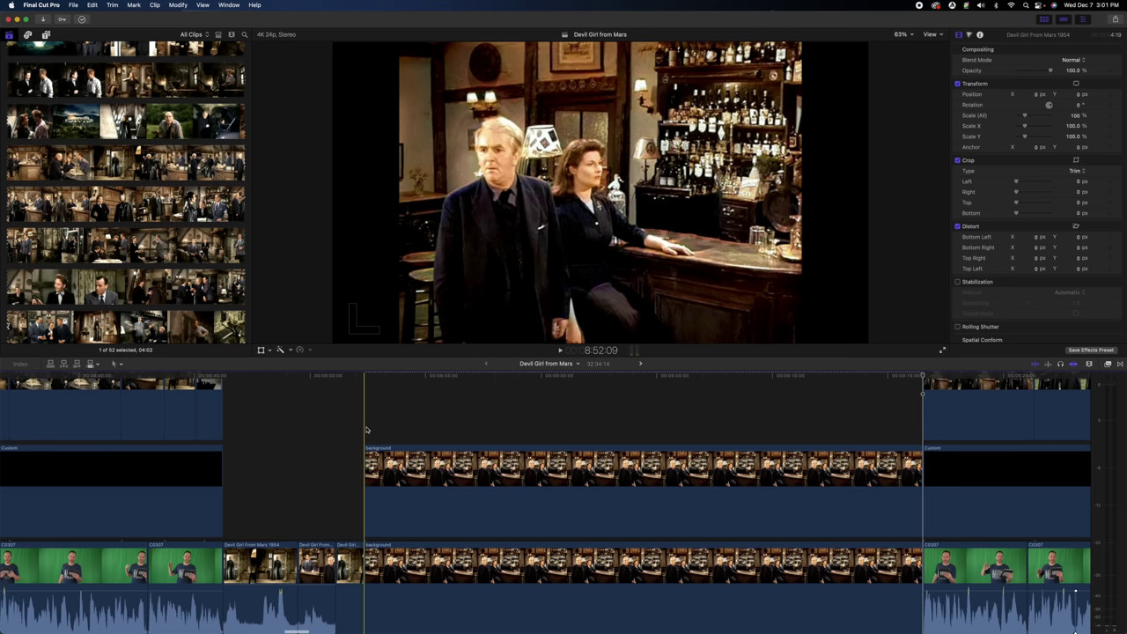
- Apply a Draw Mask effect to the connected bar background clip
left_click(369, 466)
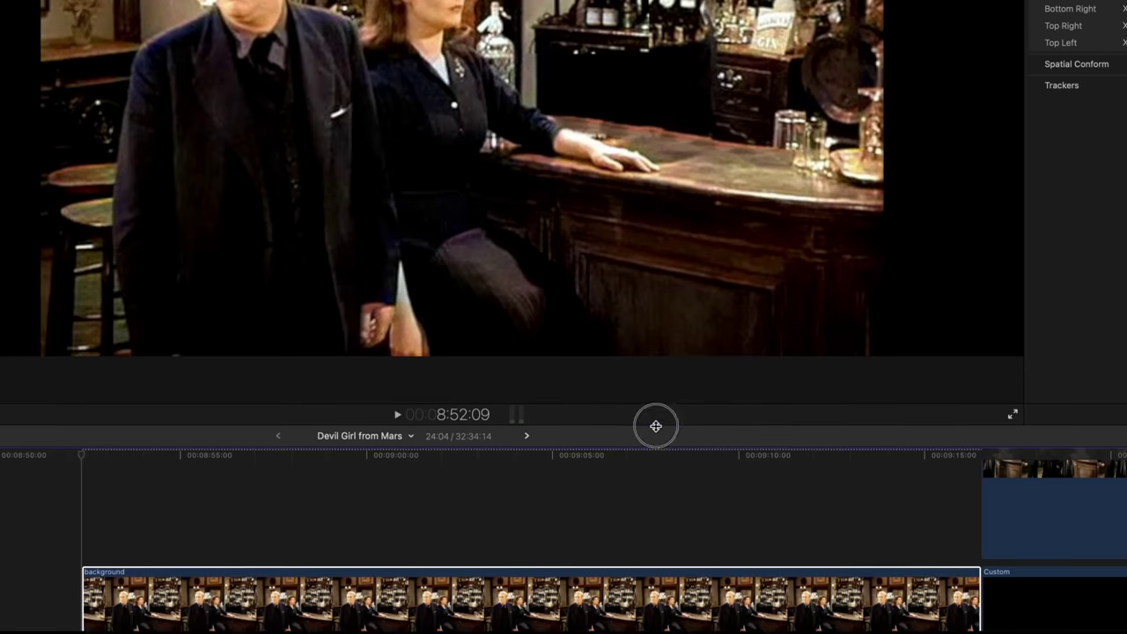
key("super+5")
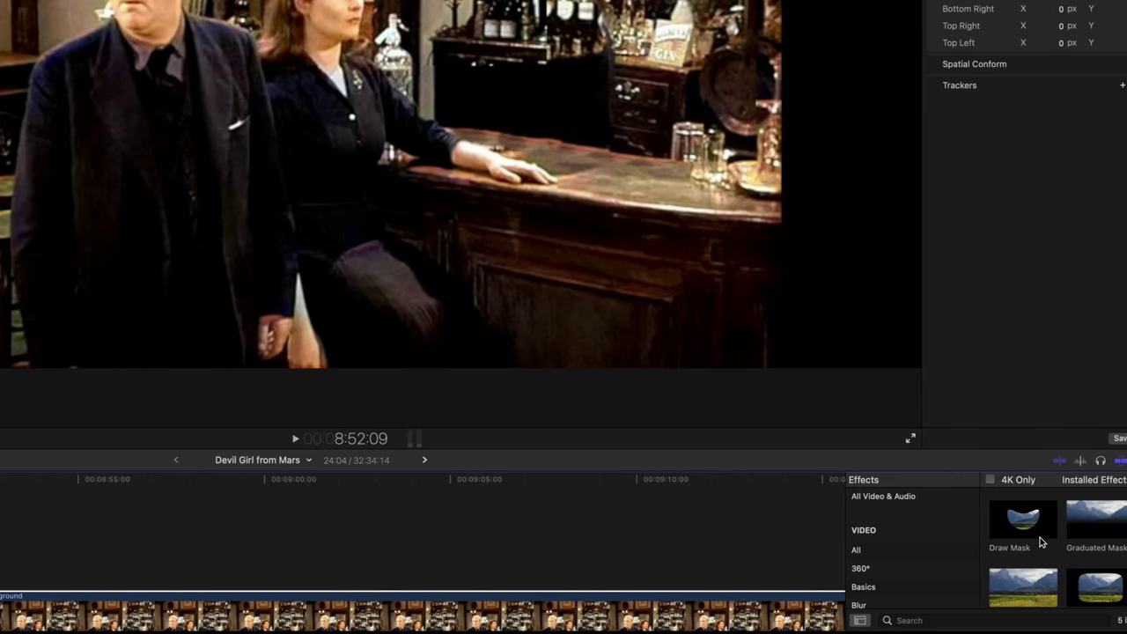
left_click_drag(995, 501, 573, 607)
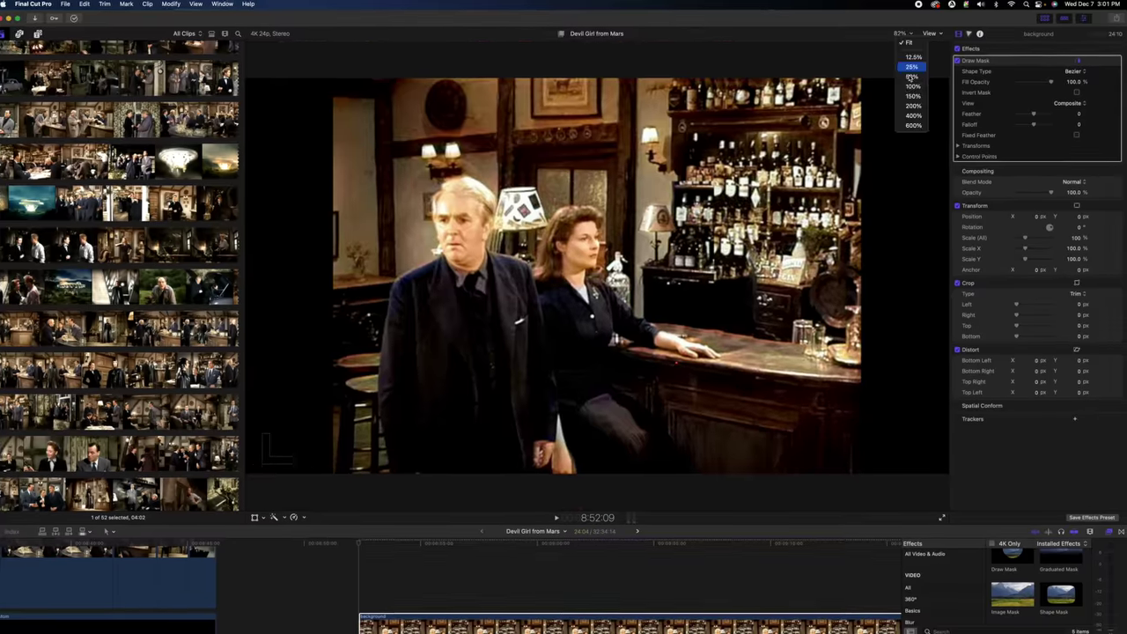
- Trace the mask around the seated woman's hand, arm, shoulder, neck, face and hair
key("super+equal")
left_click(348, 307)
left_click(700, 438)
left_click(679, 420)
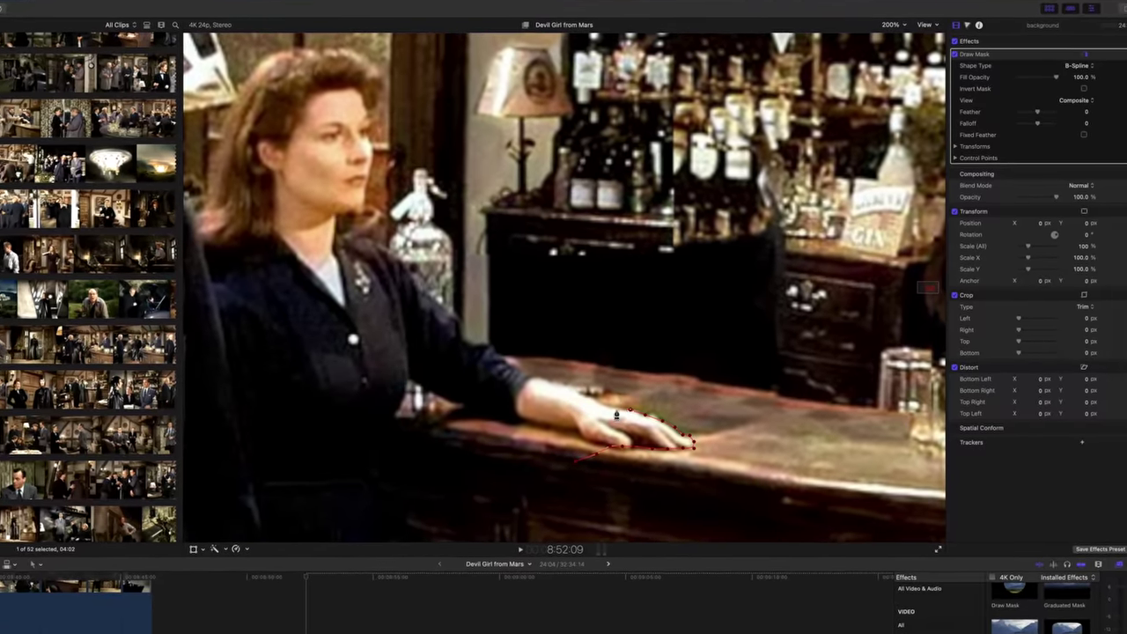
left_click(623, 397)
left_click(561, 371)
left_click(508, 354)
left_click(467, 330)
left_click(430, 276)
left_click(414, 262)
left_click(338, 259)
left_click(305, 239)
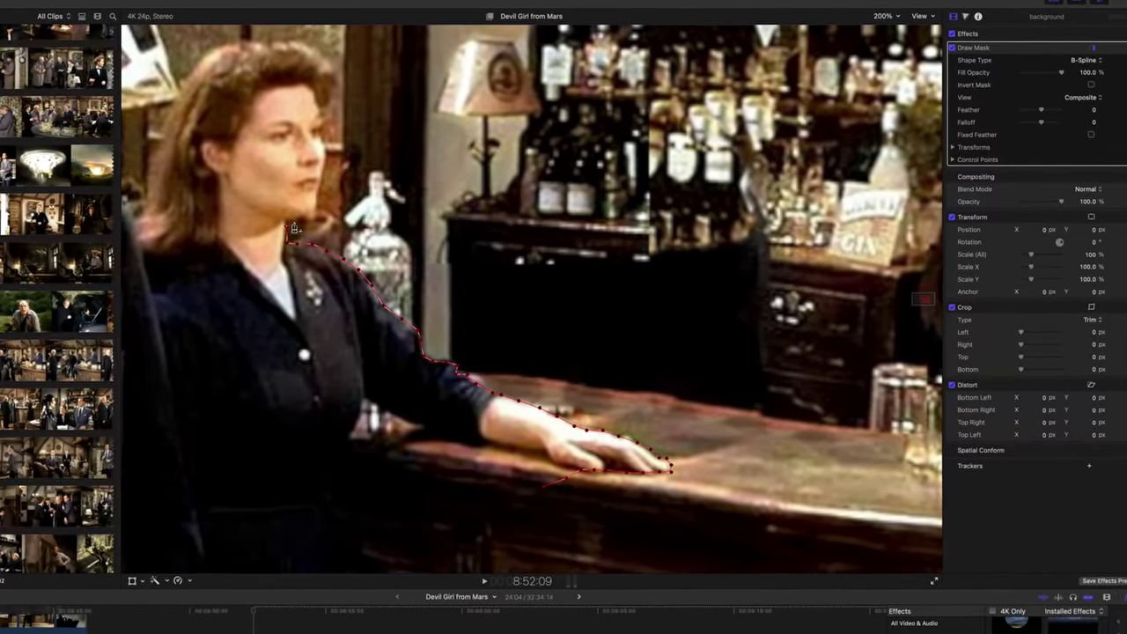
left_click(314, 221)
left_click(330, 202)
left_click(337, 164)
left_click(338, 124)
left_click(348, 78)
left_click(321, 52)
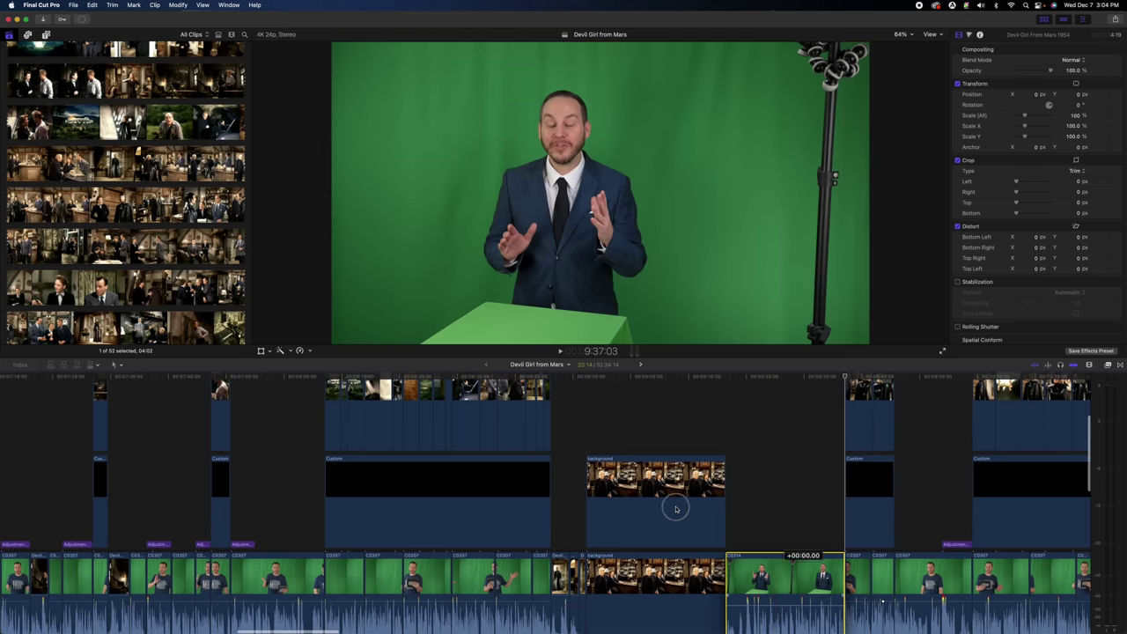
- Stack the green-screen presenter clip above the masked background clip
left_click_drag(676, 509, 637, 525)
scroll(637, 526, "up", 3)
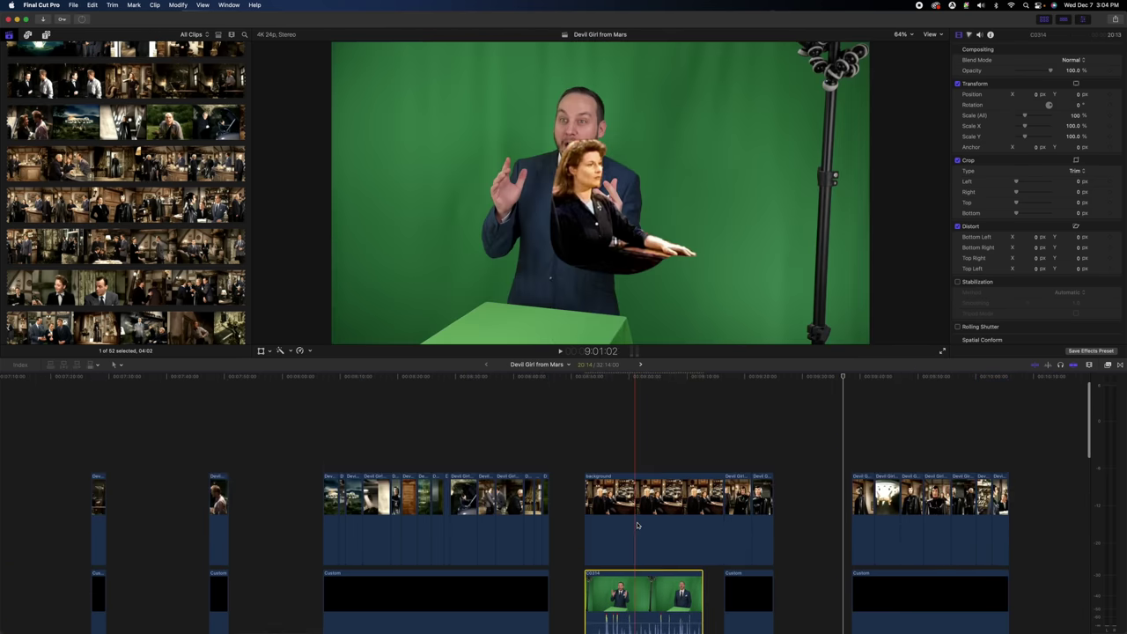
left_click_drag(638, 587, 627, 422)
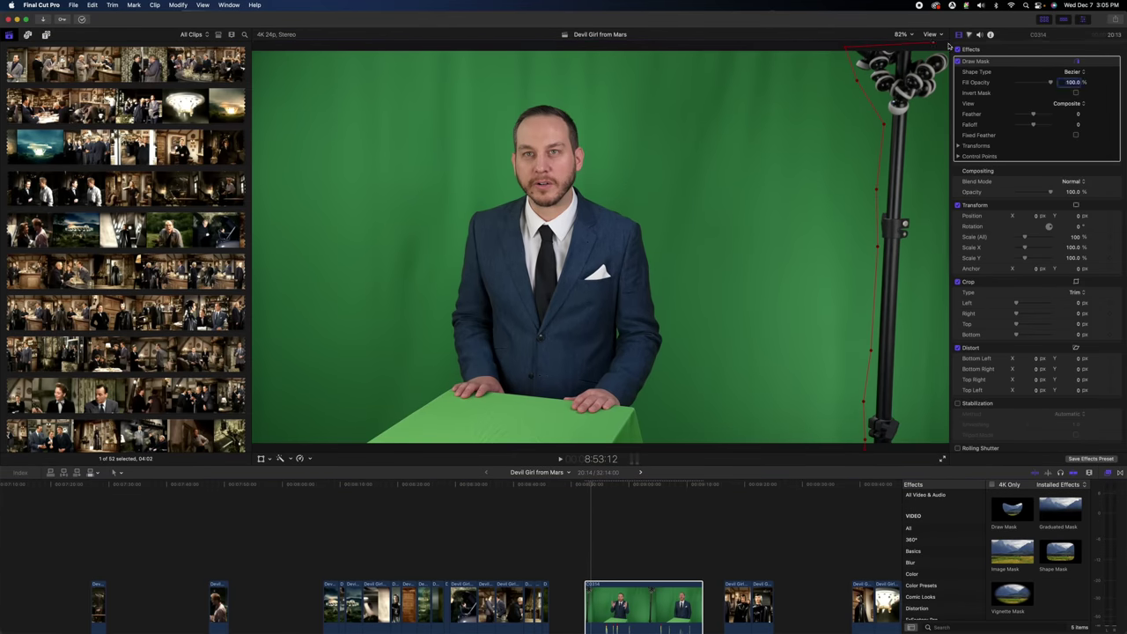
- Apply the Keyer from the Keying effects to the green-screen clip
left_click(913, 68)
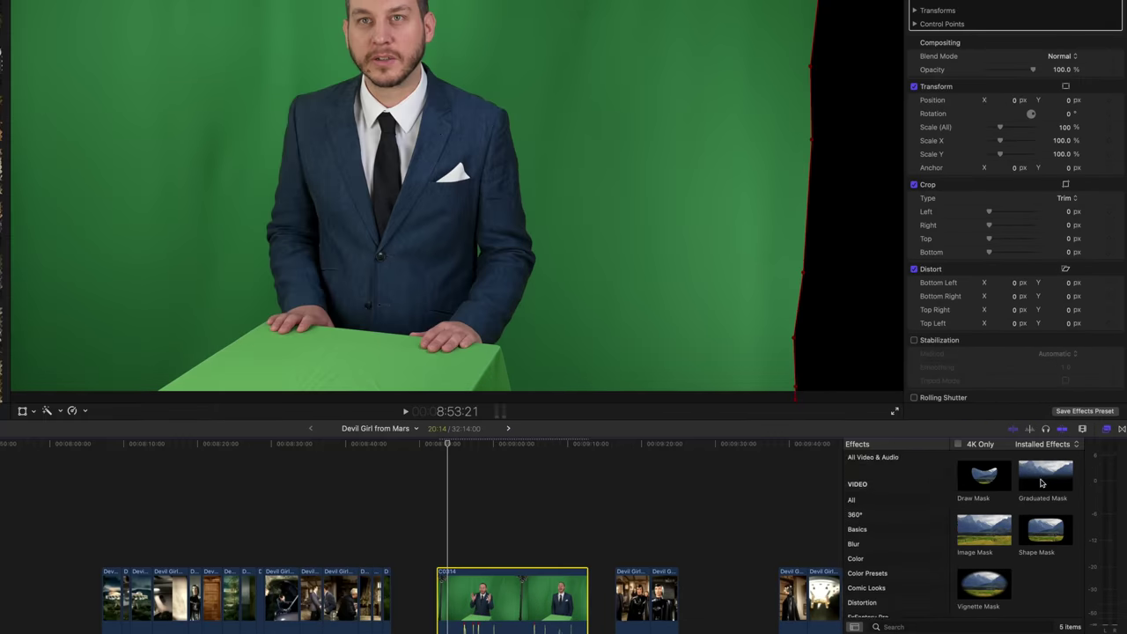
scroll(919, 598, "down", 3)
left_click(858, 586)
left_click_drag(984, 476, 525, 590)
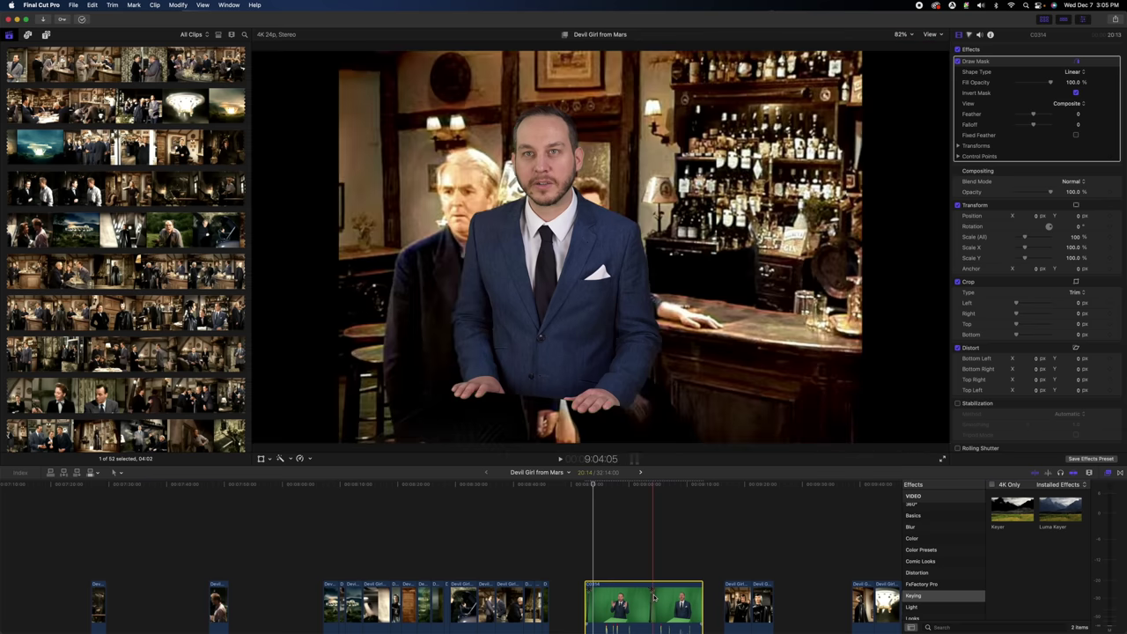
- Scale the presenter to 68%, move him behind the bar, rotate -1.2°, and play it back
left_click(653, 596)
left_click_drag(1024, 237, 1021, 237)
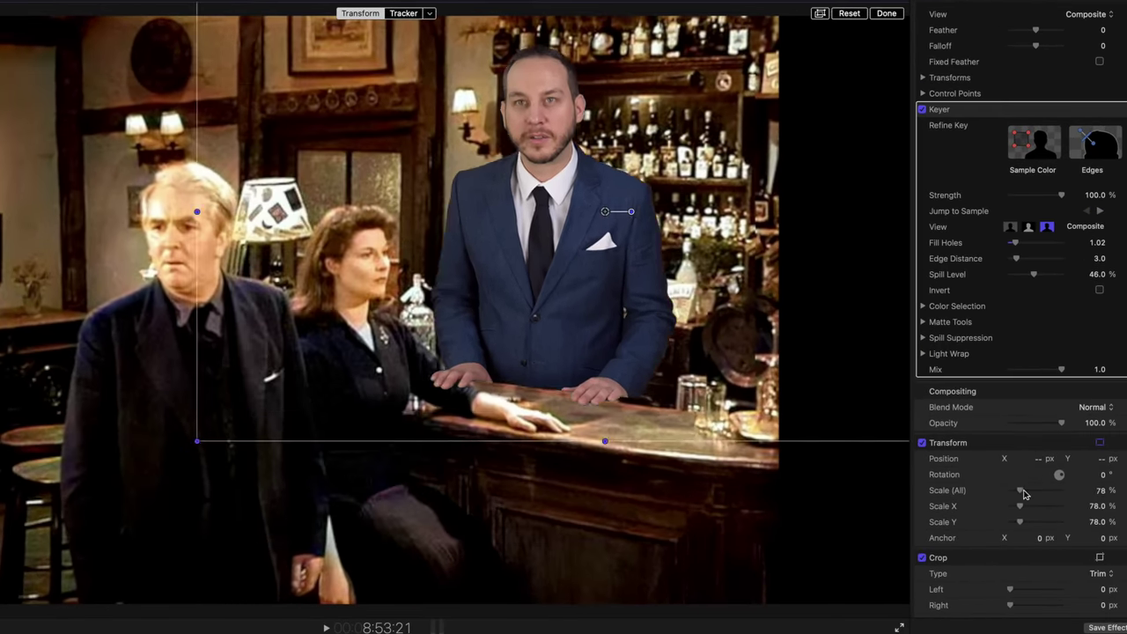
left_click_drag(1024, 495, 1018, 495)
left_click_drag(605, 211, 625, 238)
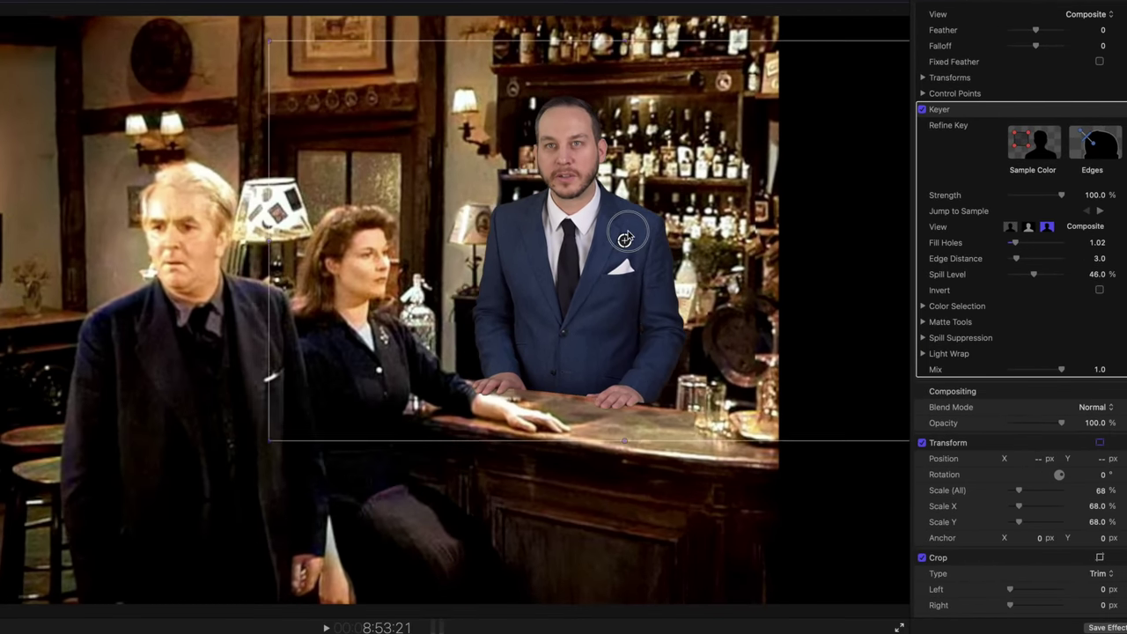
key("super+equal")
scroll(793, 352, "right", 5)
left_click_drag(1100, 474, 1102, 476)
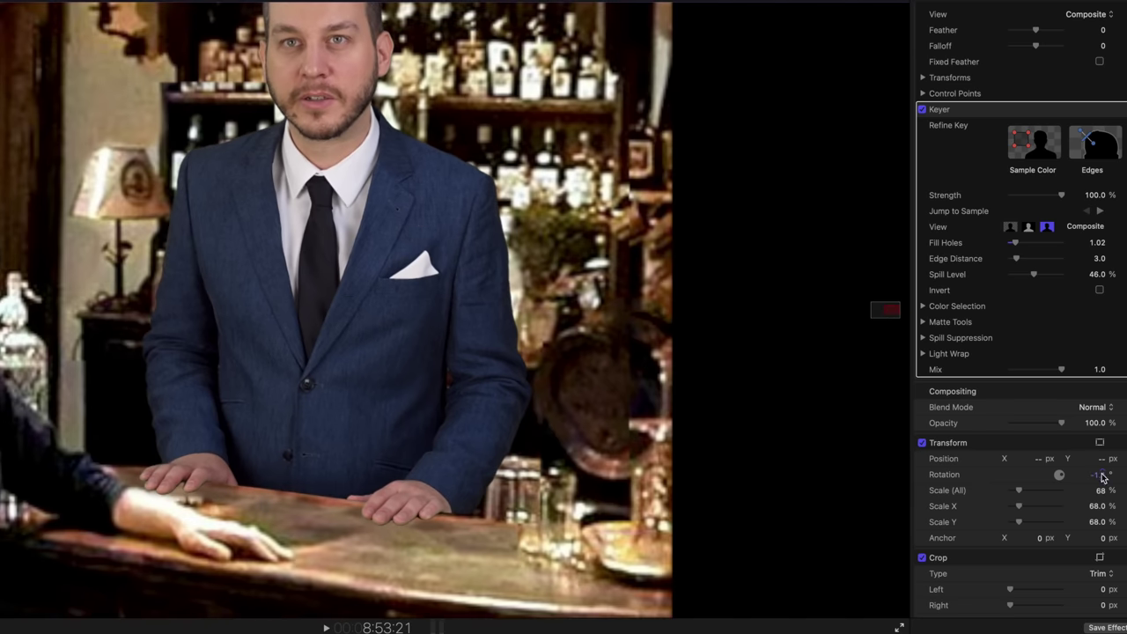
left_click(1100, 441)
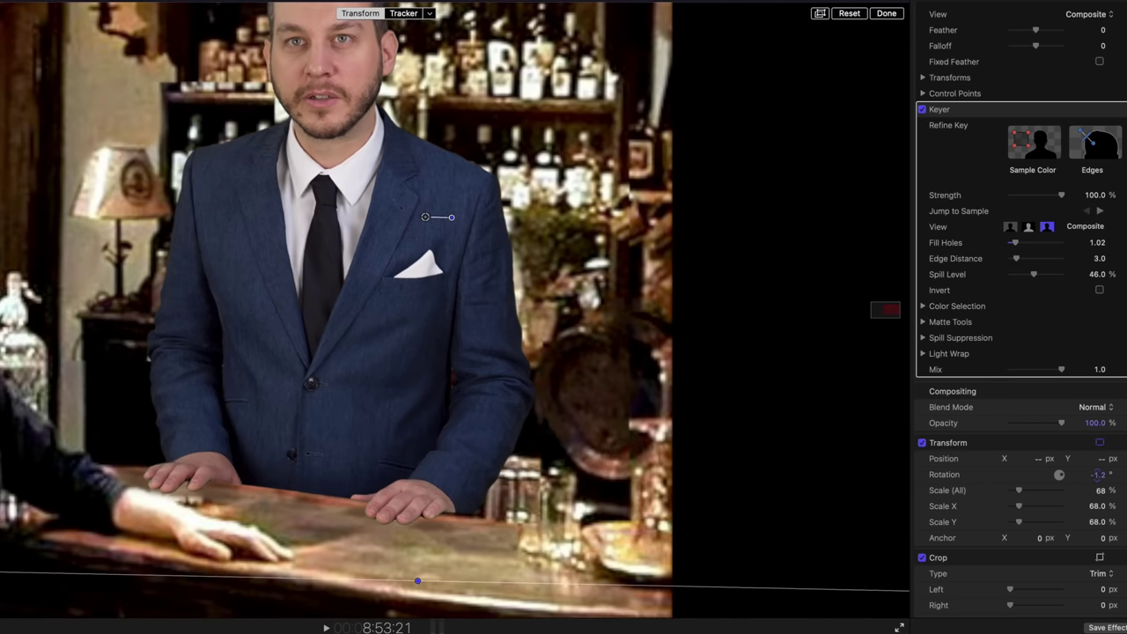
left_click(886, 13)
key("shift+z")
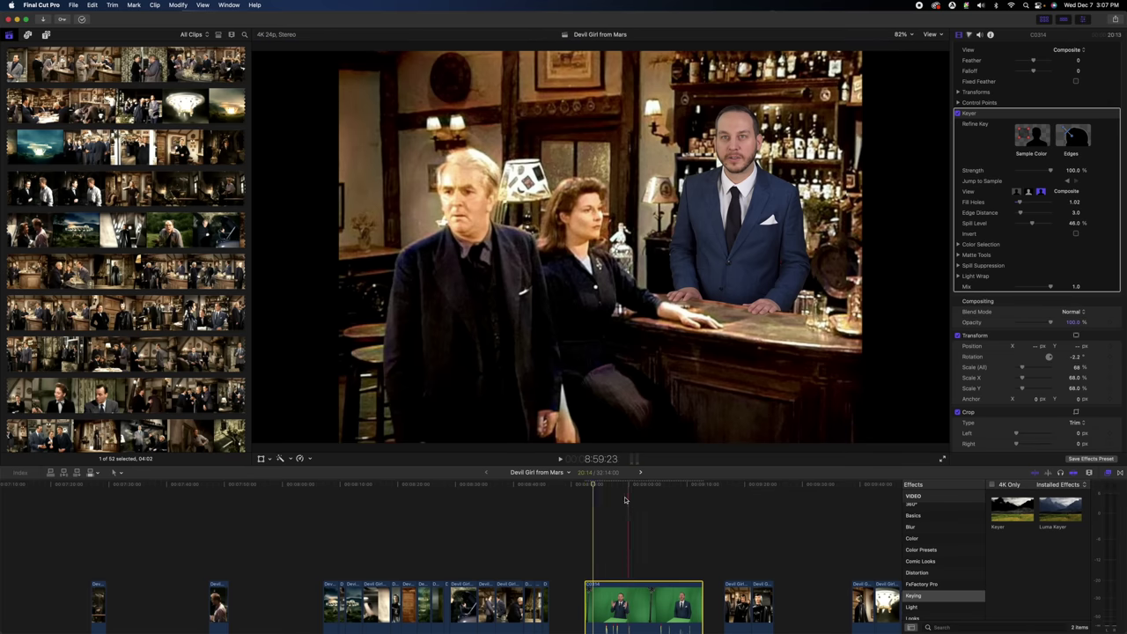
key("space")
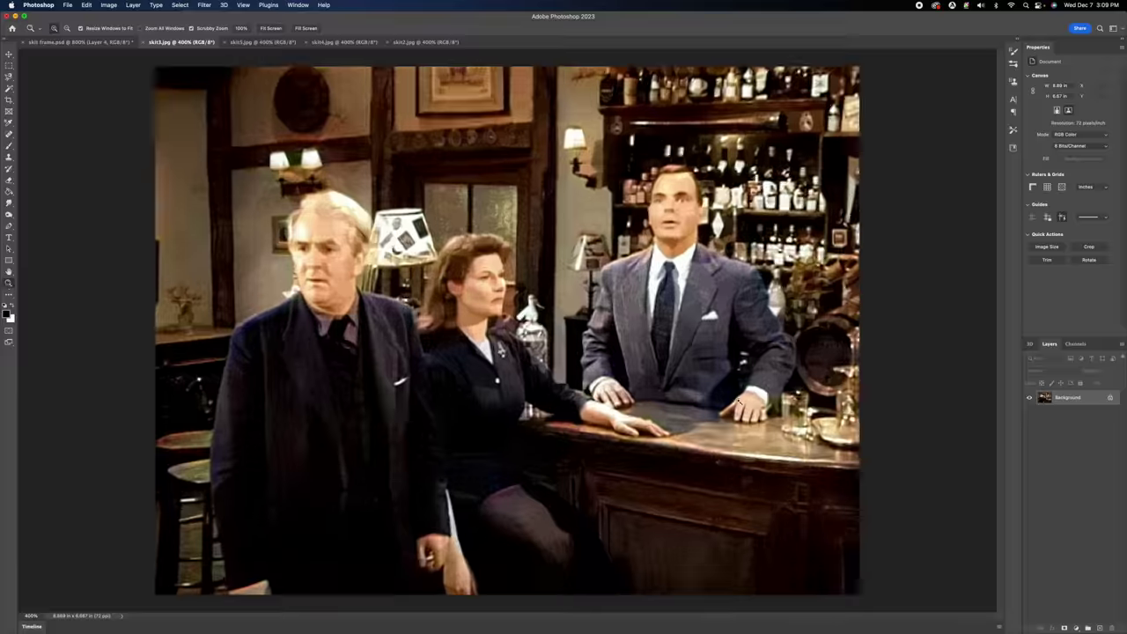
- Paste the skit3 bar glasses into skit frame as a new layer and view the whole frame
scroll(520, 380, "up", 3)
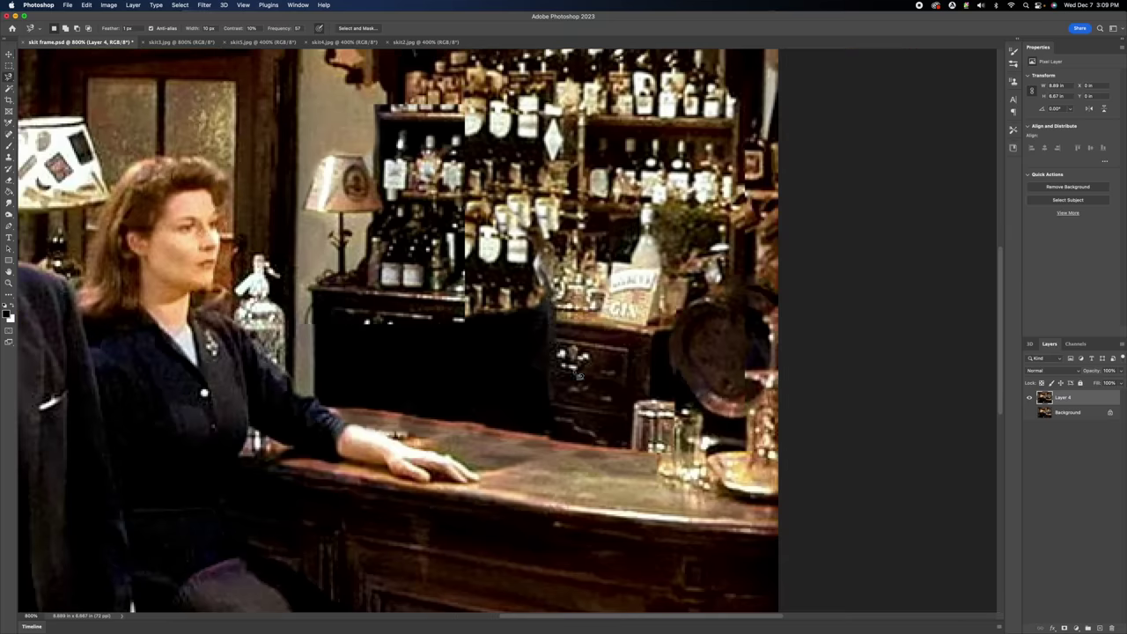
key("ctrl+v")
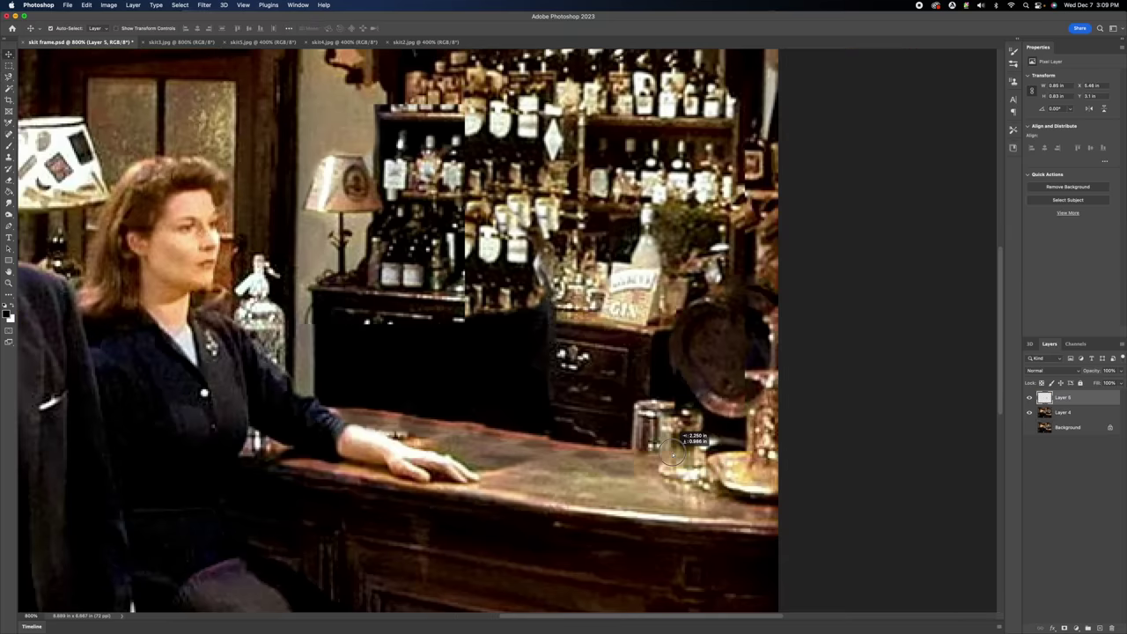
key("super+0")
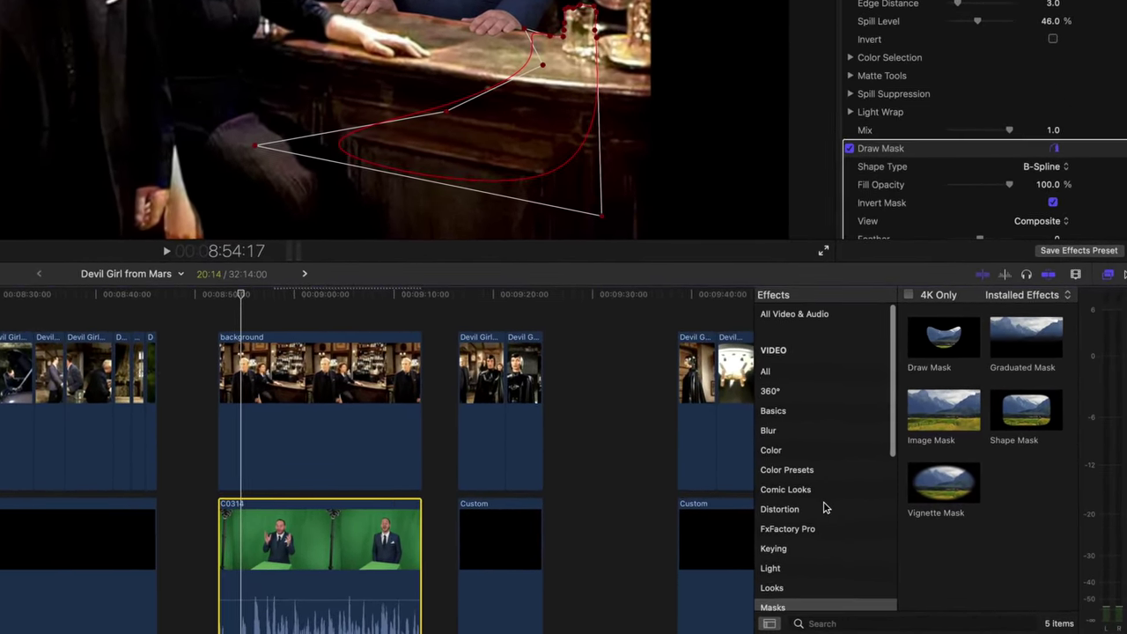
- Apply a Gaussian blur with Amount 3.0 to the presenter and start a Color Board correction
left_click(787, 440)
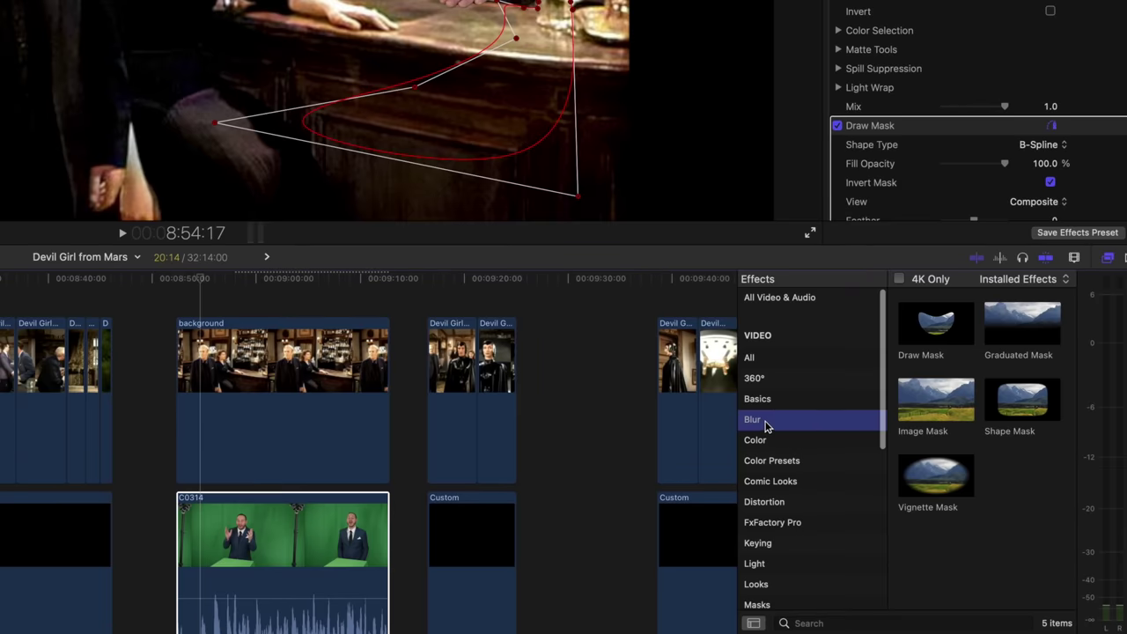
left_click_drag(941, 449, 324, 604)
left_click_drag(237, 598, 237, 598)
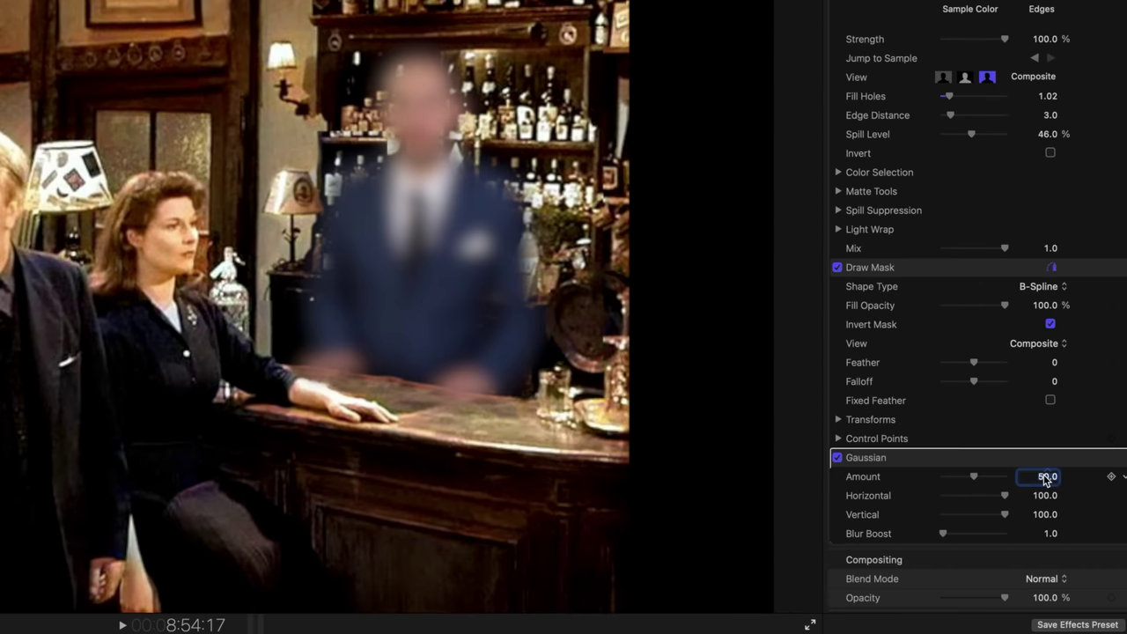
left_click(1048, 476)
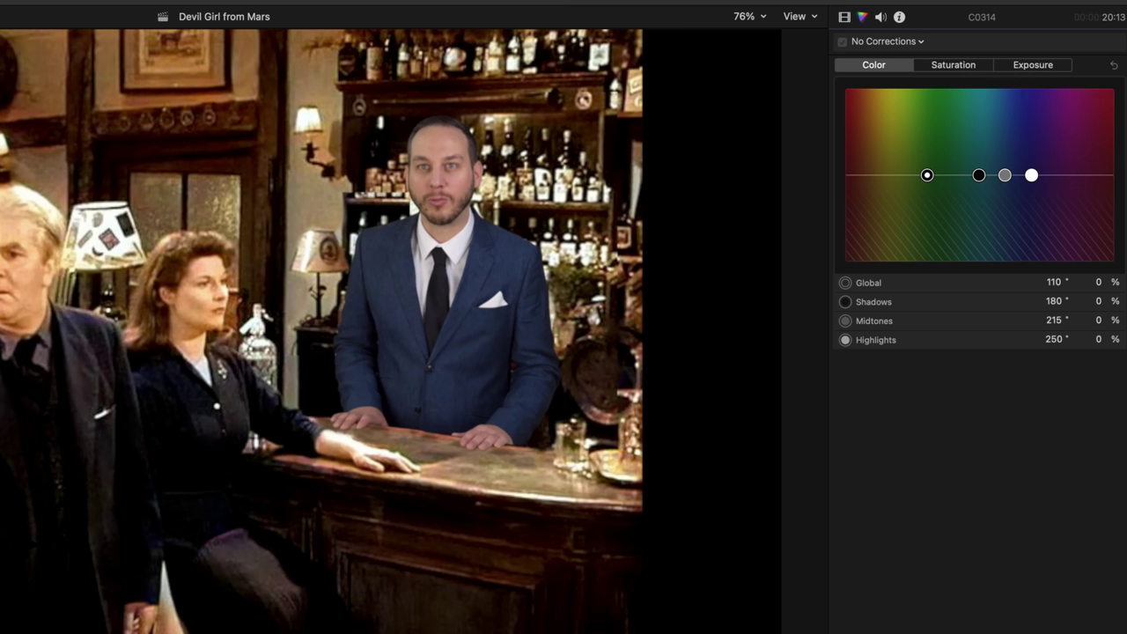
left_click_drag(927, 175, 914, 177)
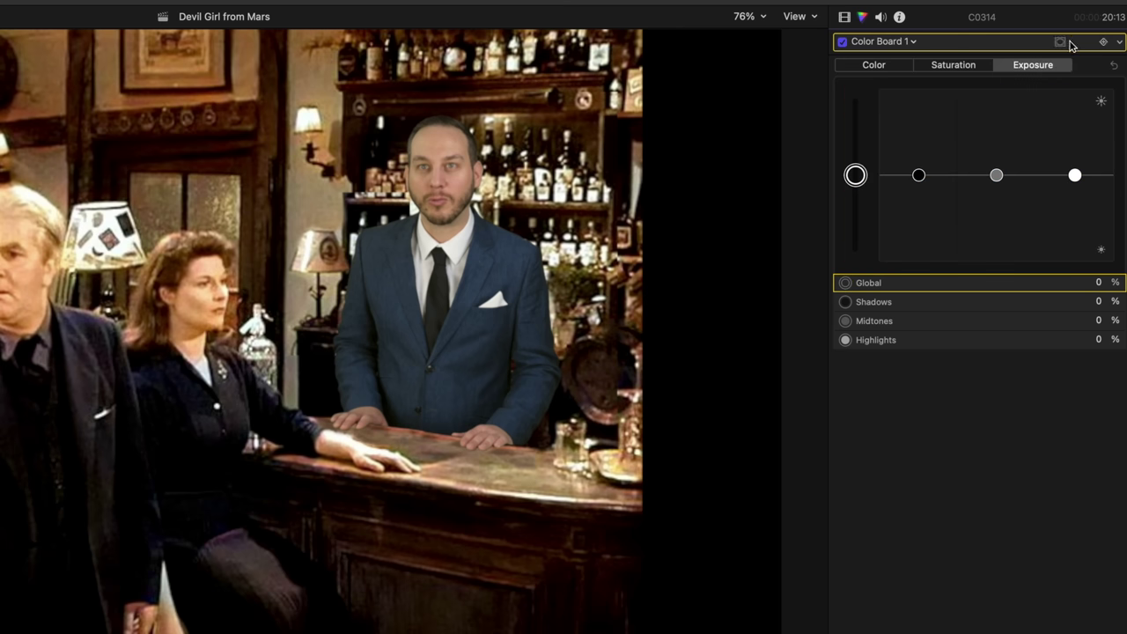
- Add a shape mask around the presenter's body and raise highlights inside it to 59%
left_click(1062, 42)
left_click(1013, 50)
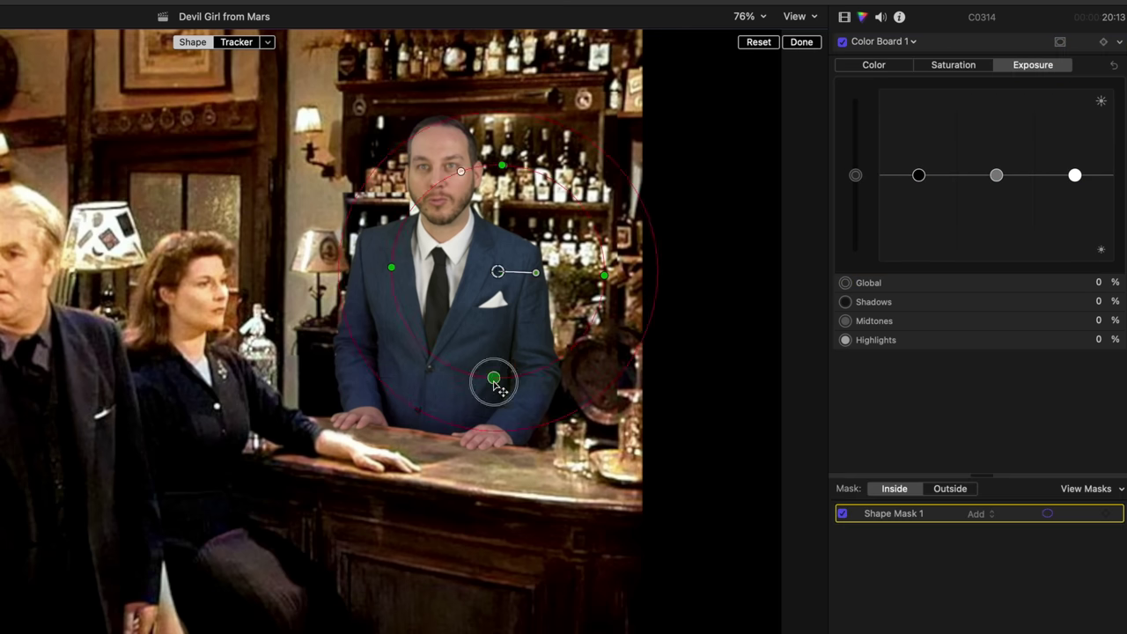
left_click_drag(490, 438, 467, 429)
left_click_drag(1075, 175, 1070, 126)
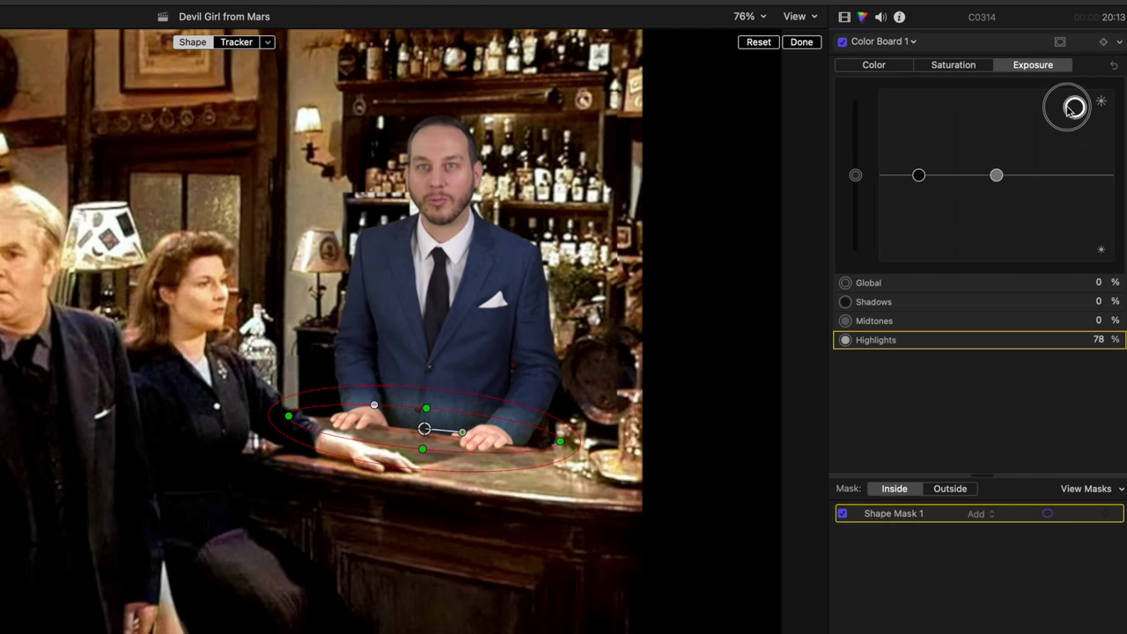
- Outside the mask, set shadows to about -25% and highlights to 49%, then widen the feather
left_click_drag(918, 175, 918, 191)
left_click_drag(1074, 106, 1073, 100)
left_click_drag(918, 193, 919, 194)
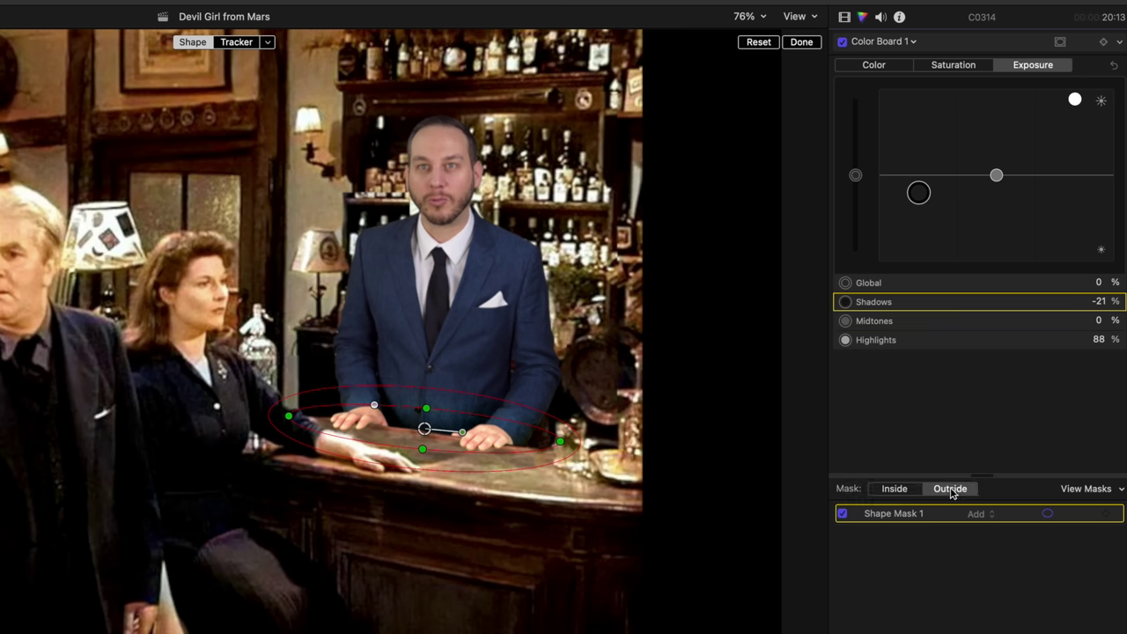
left_click_drag(918, 176, 920, 195)
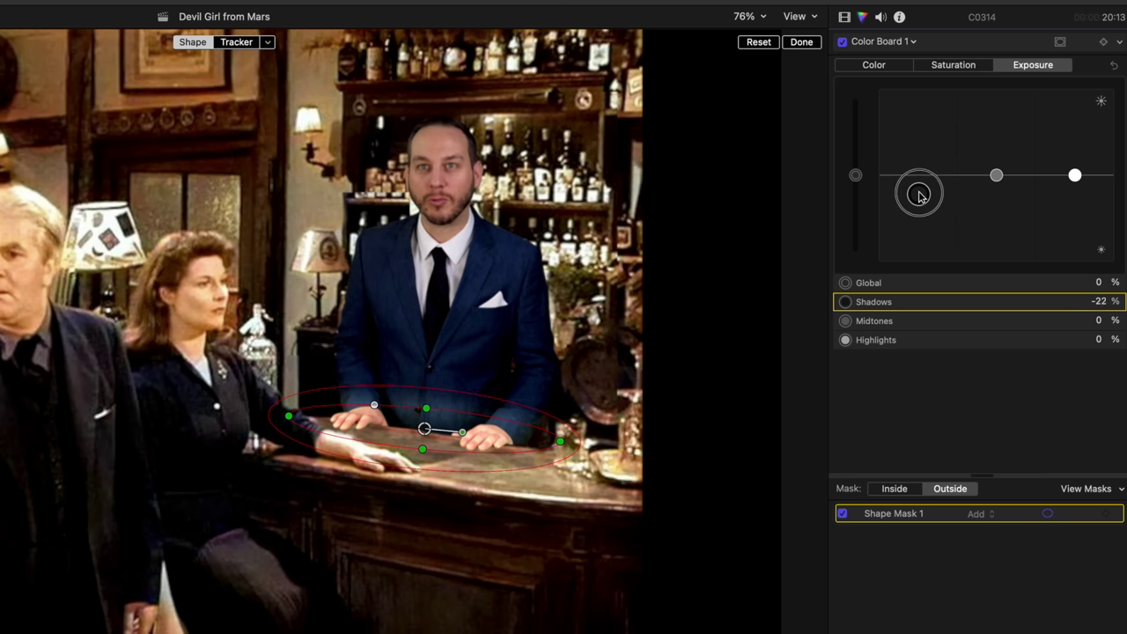
left_click_drag(996, 175, 996, 176)
left_click_drag(1074, 175, 1074, 131)
left_click_drag(918, 193, 920, 196)
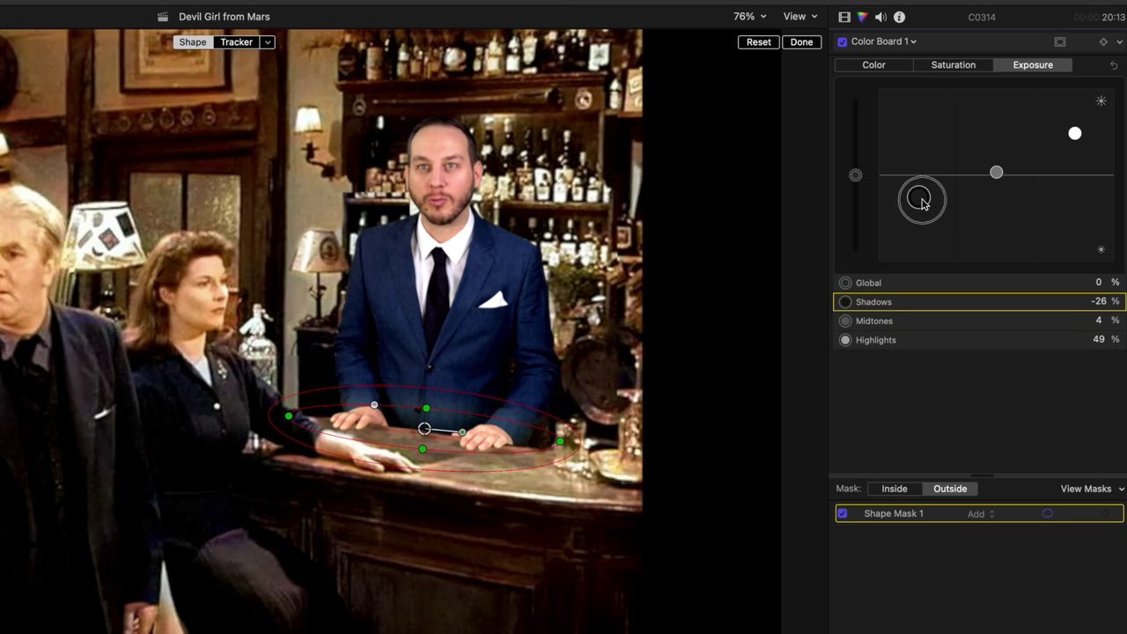
left_click_drag(996, 173, 1000, 182)
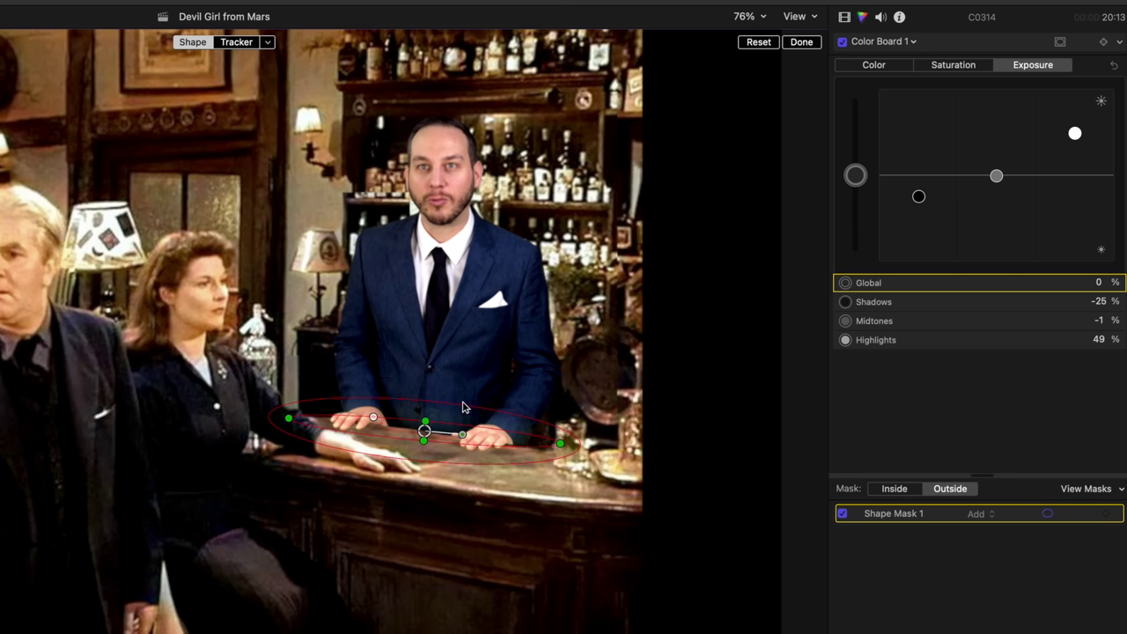
left_click_drag(466, 409, 468, 408)
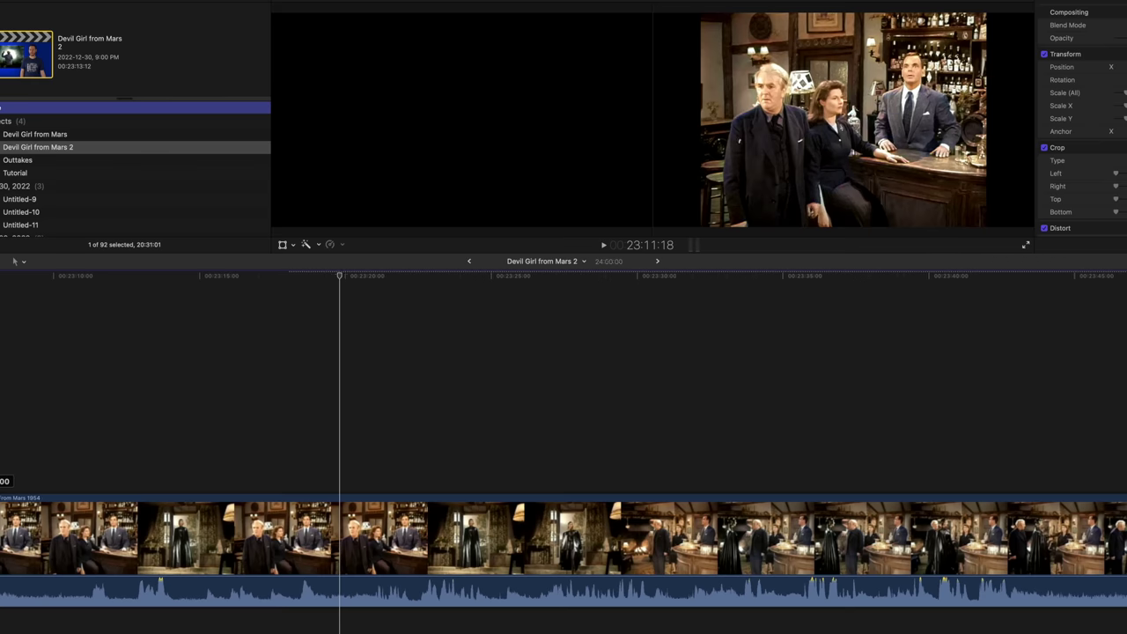
- Play through the Devil Girl From Mars clip and park the playhead at the doorway shot
key("space")
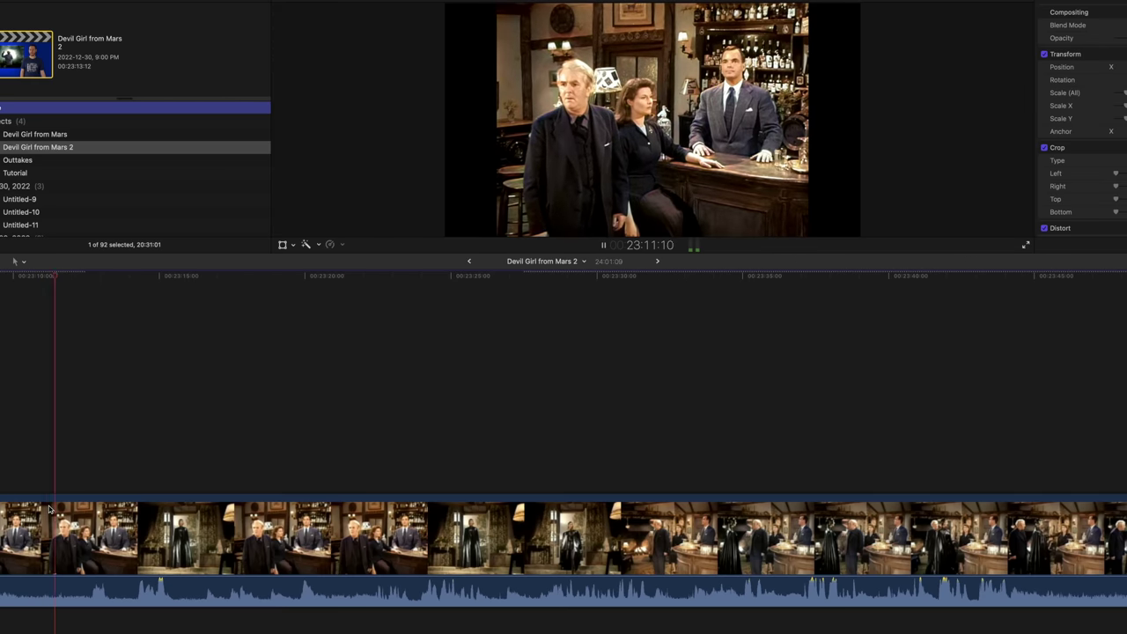
key("space")
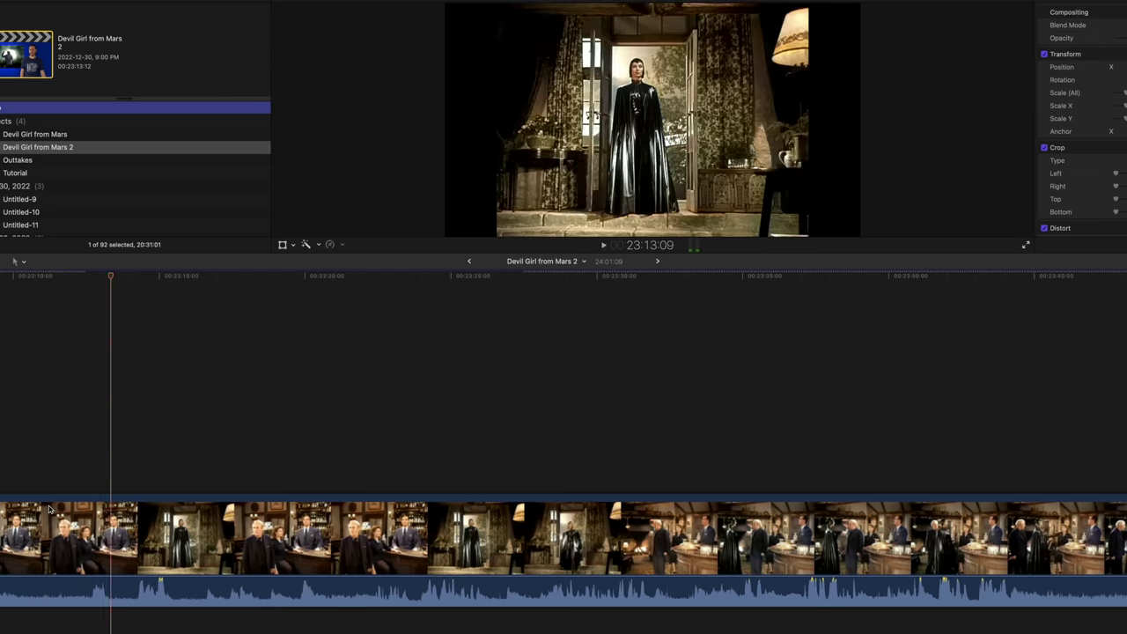
key("space")
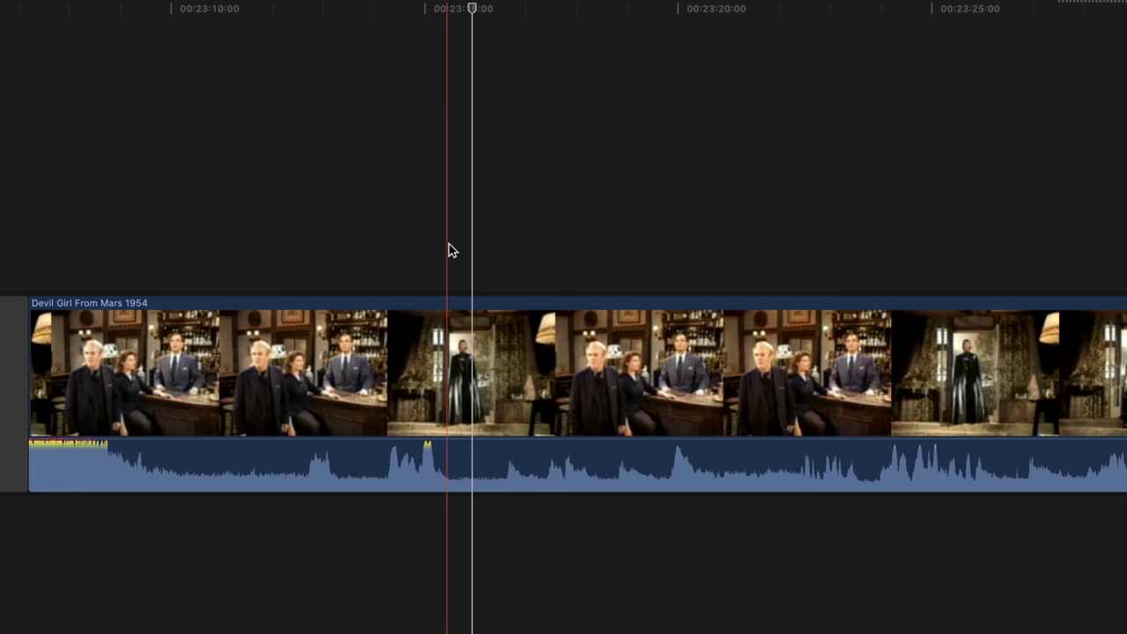
left_click(448, 246)
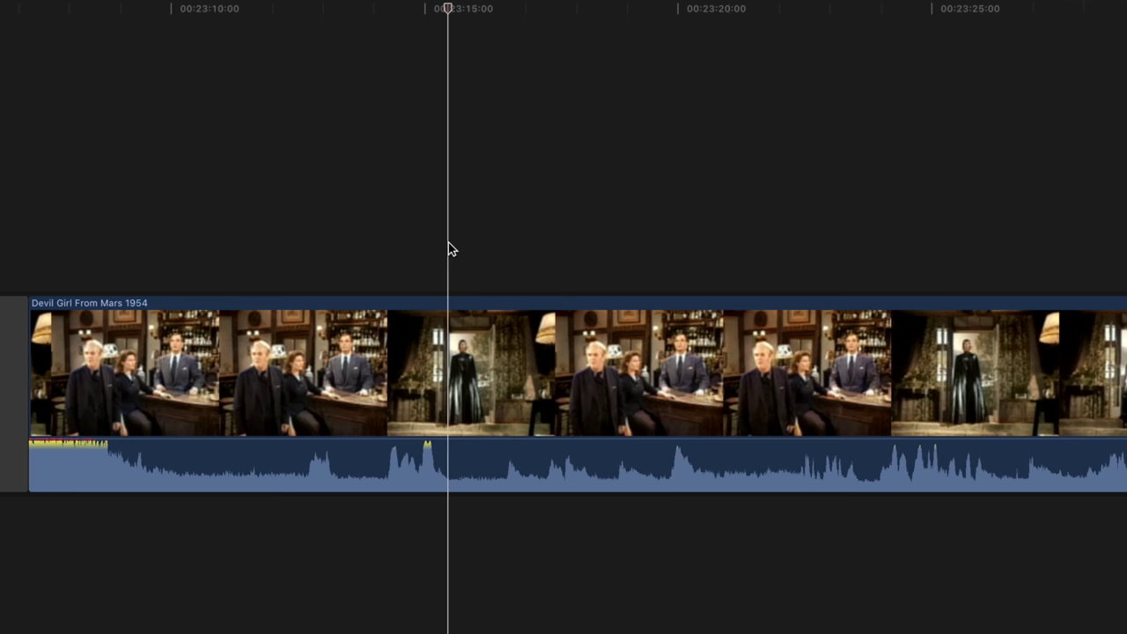
key("super+equal")
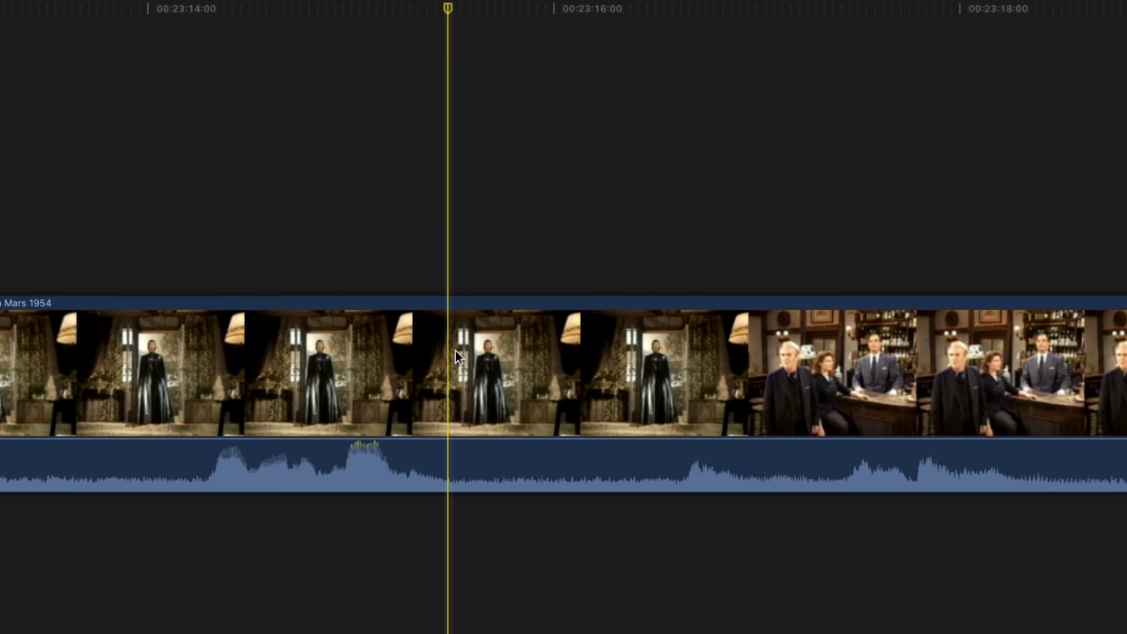
- Blade the clip before and after the doorway shot and detach the short piece's audio
key("b")
left_click(448, 392)
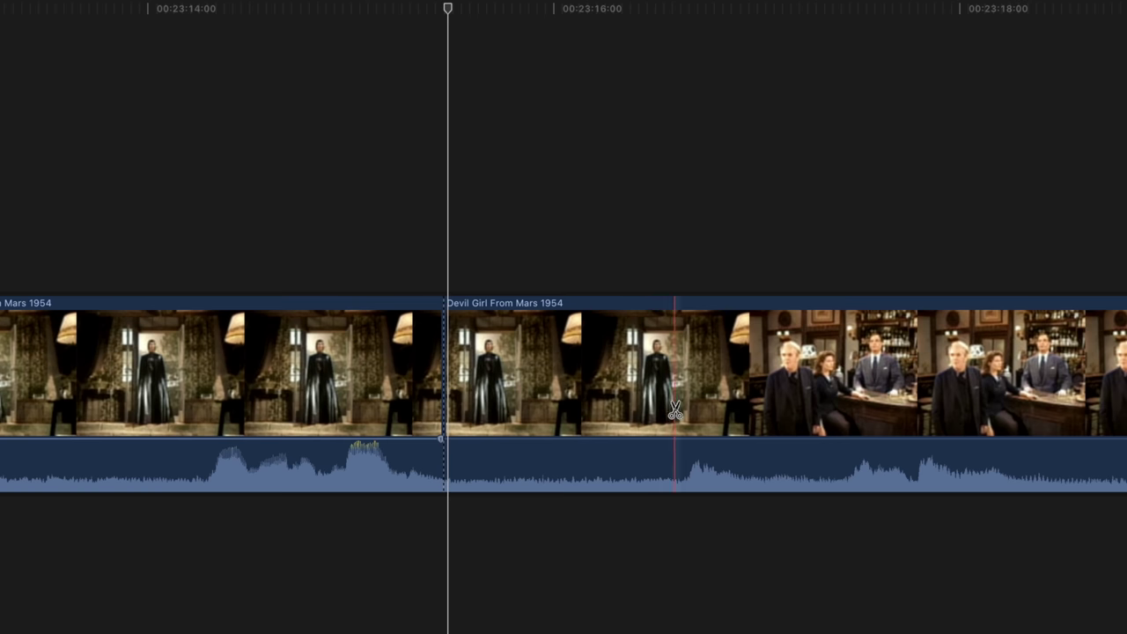
left_click(674, 408)
key("a")
left_click(602, 380)
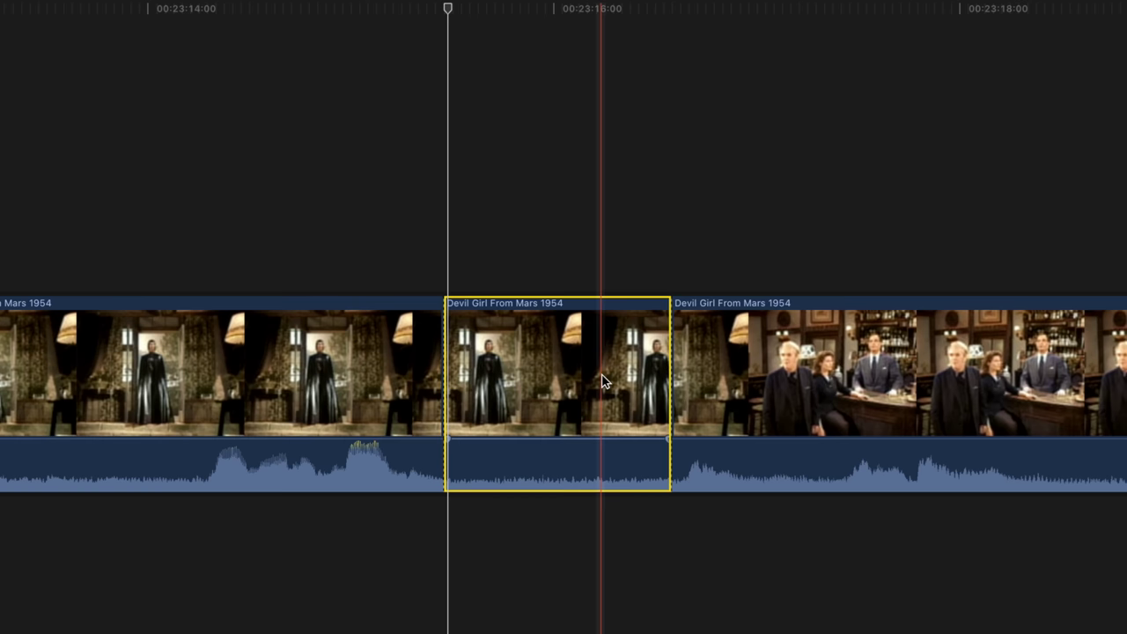
key("ctrl+shift+s")
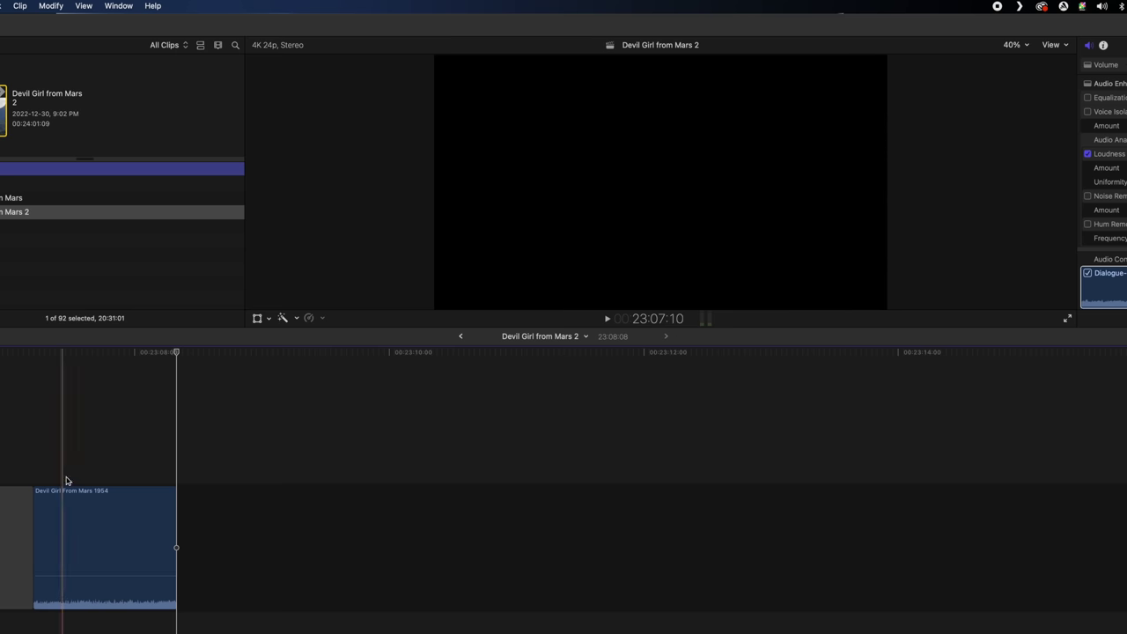
- Paste a copy of the detached audio after the original and reverse the copy with Retime > Reverse Clip
left_click(99, 537)
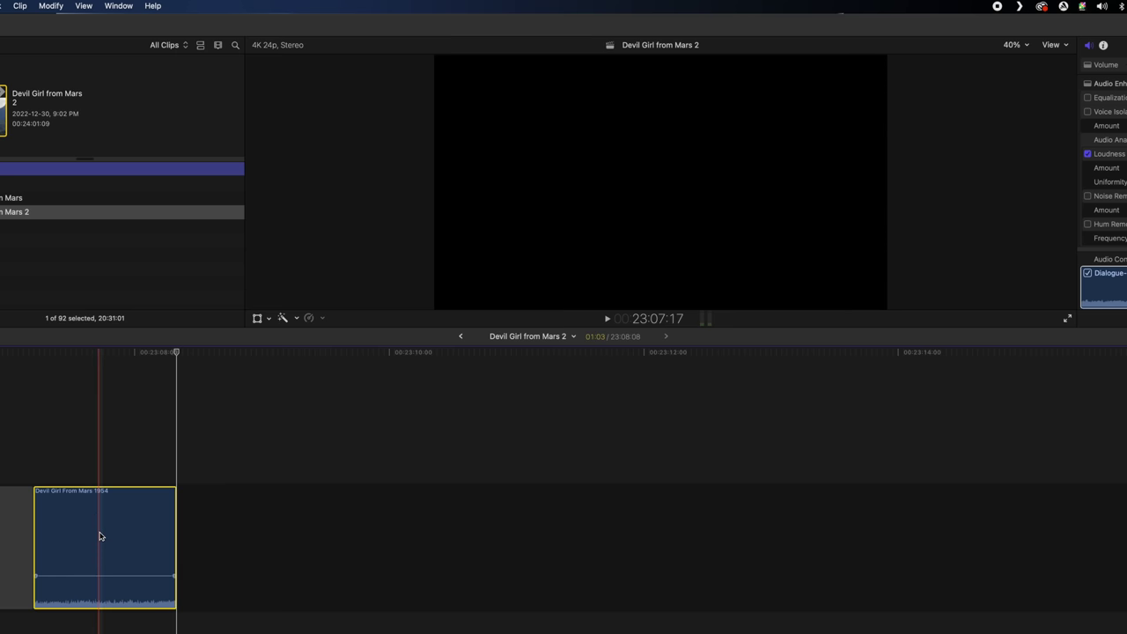
key("super+v")
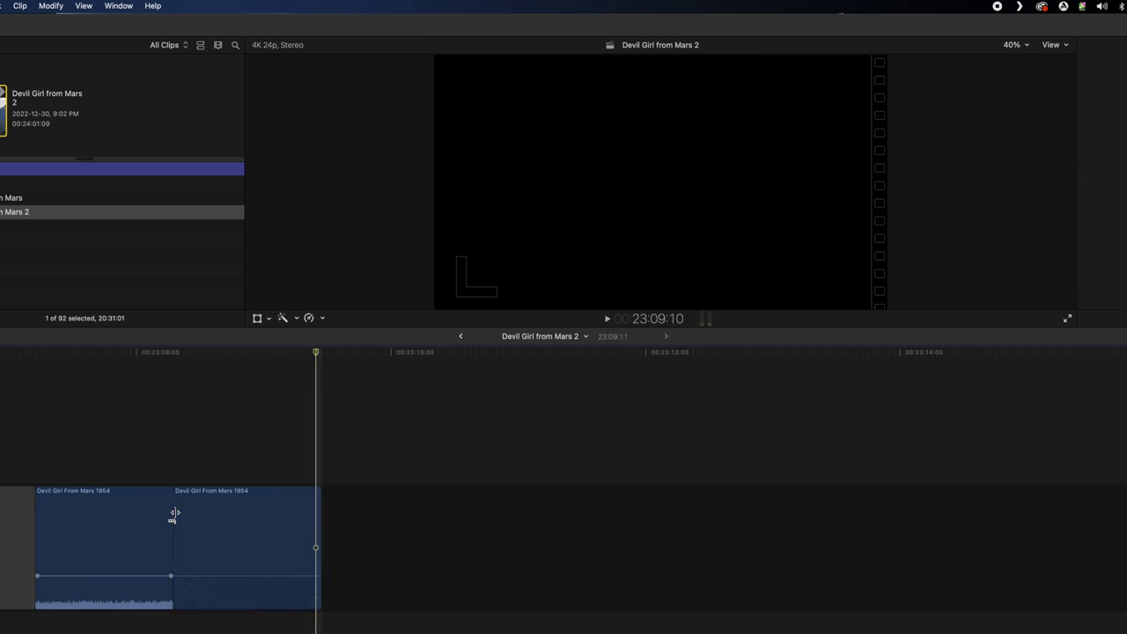
left_click(201, 517)
left_click(51, 5)
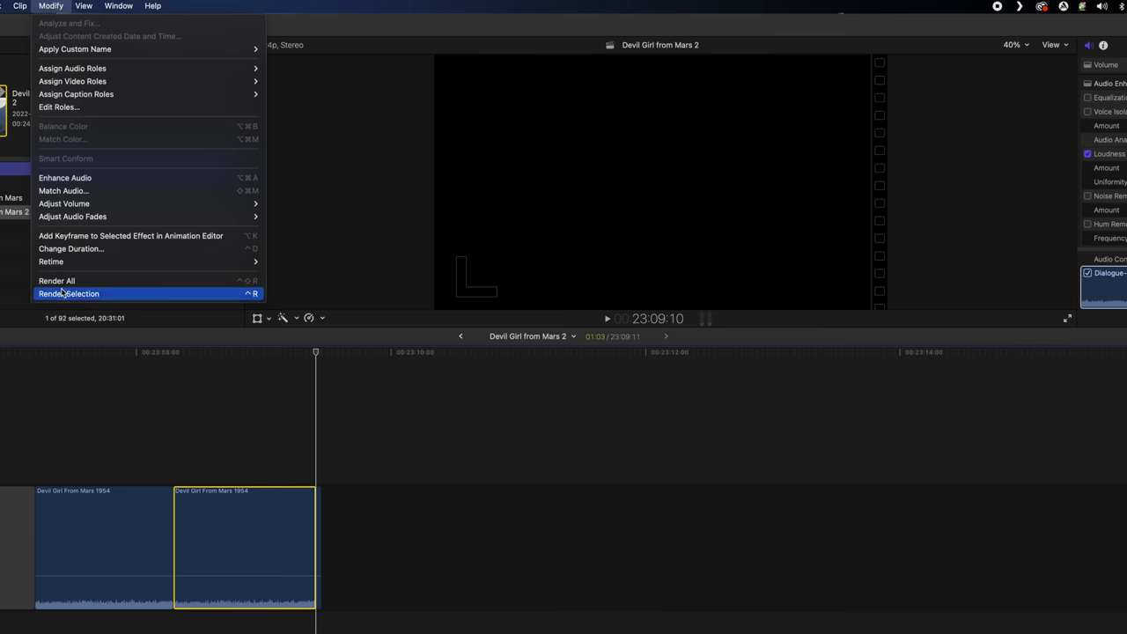
mouse_move(59, 264)
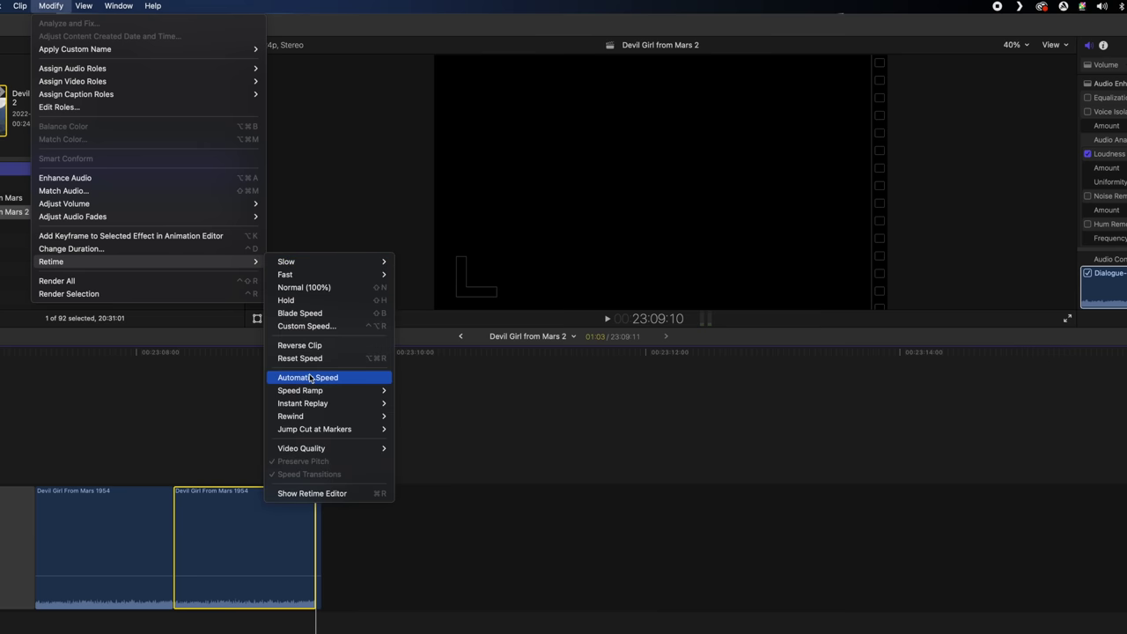
left_click(305, 347)
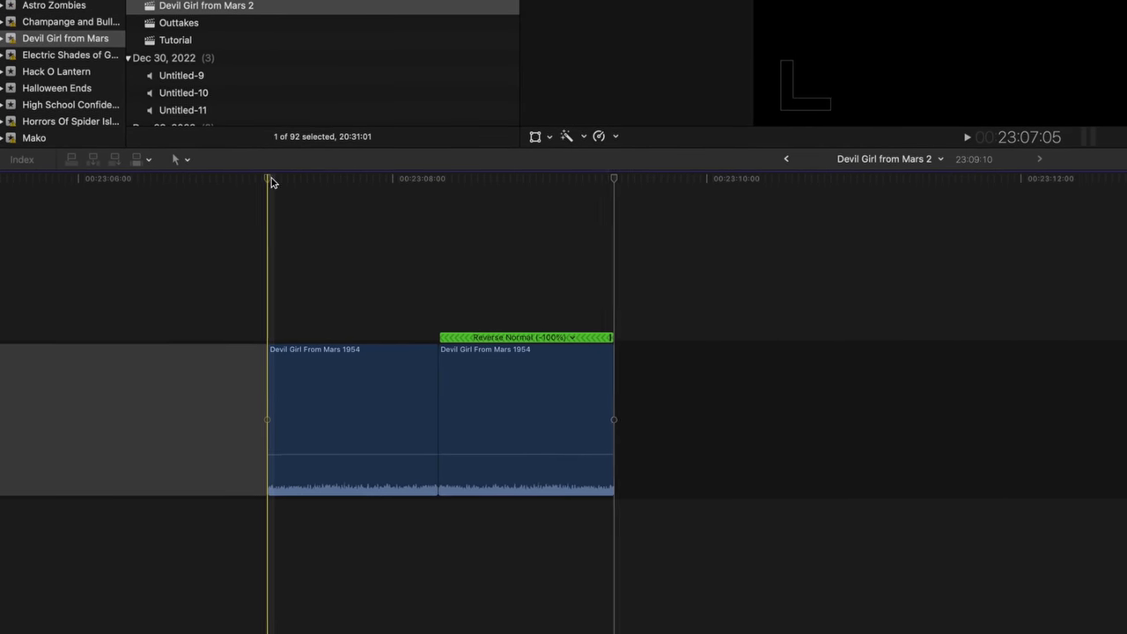
- Paste the forward and reversed pair repeatedly until the track holds 24 audio pieces, then select them all
left_click_drag(690, 391, 379, 417)
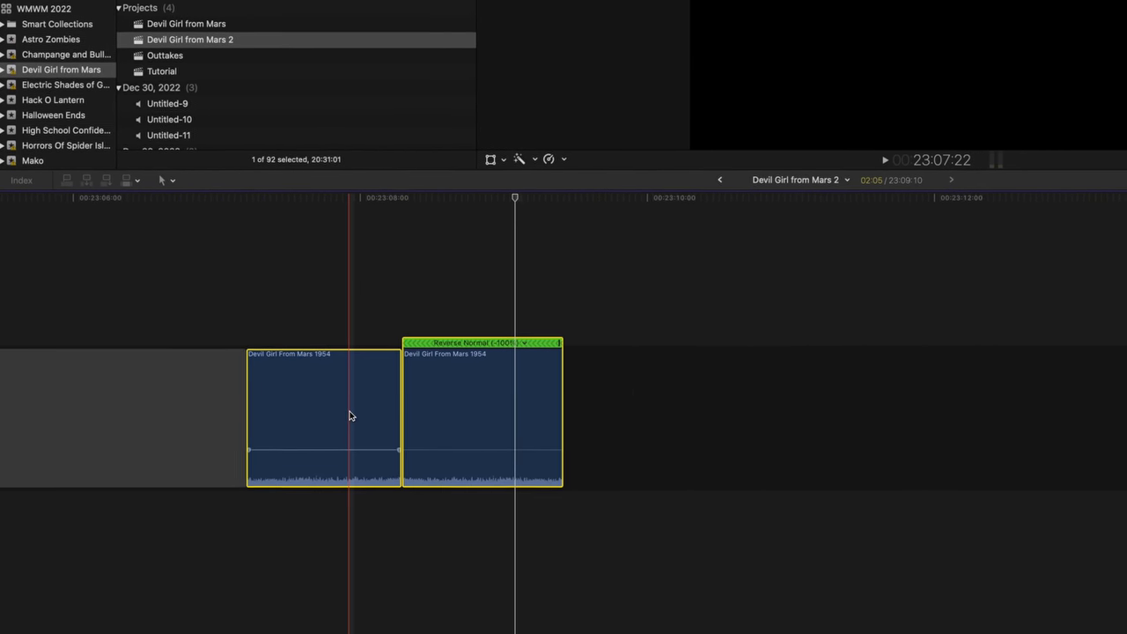
key("super+v")
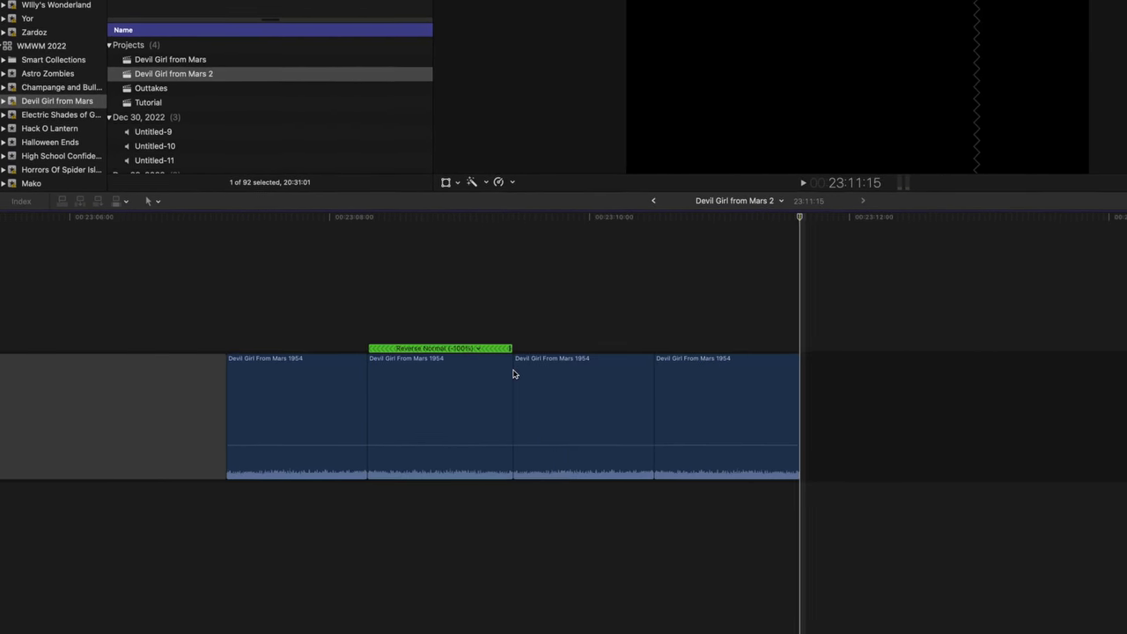
key("super+v")
key("super+v")
key("super+v")
key("super+v")
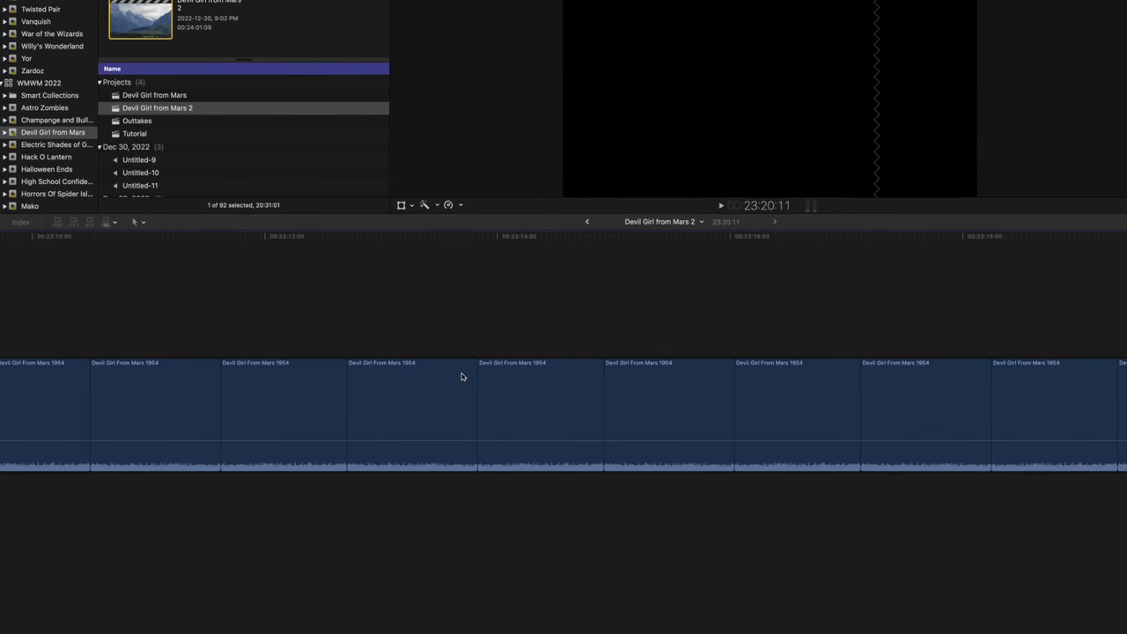
key("super+v")
key("super+v")
key("super+v")
key("super+v")
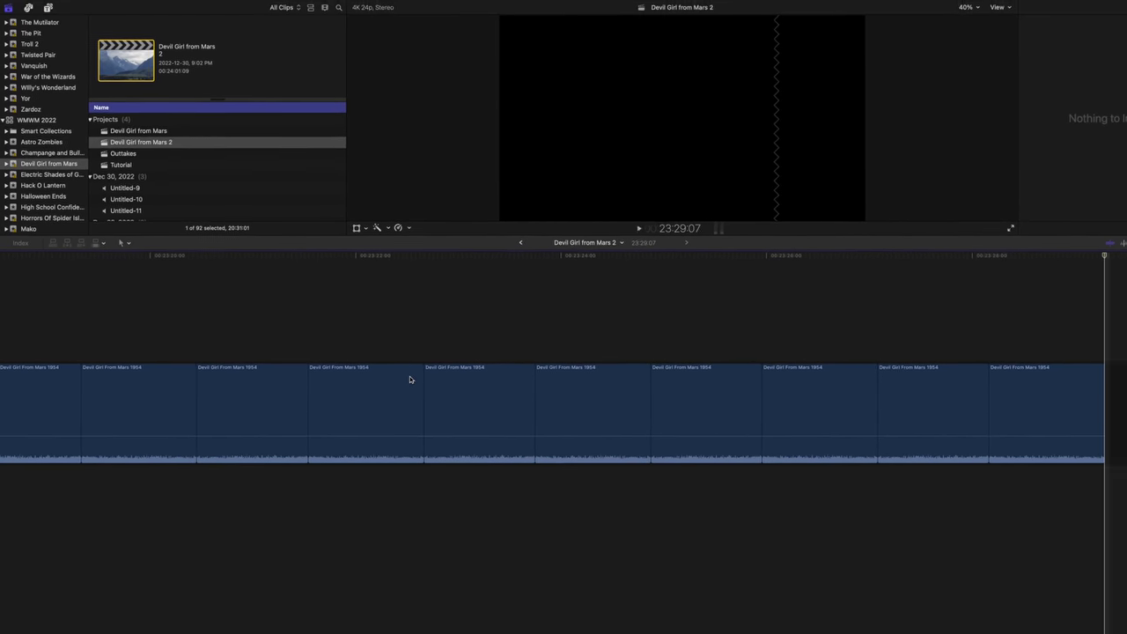
key("super+a")
left_click_drag(570, 456, 550, 436)
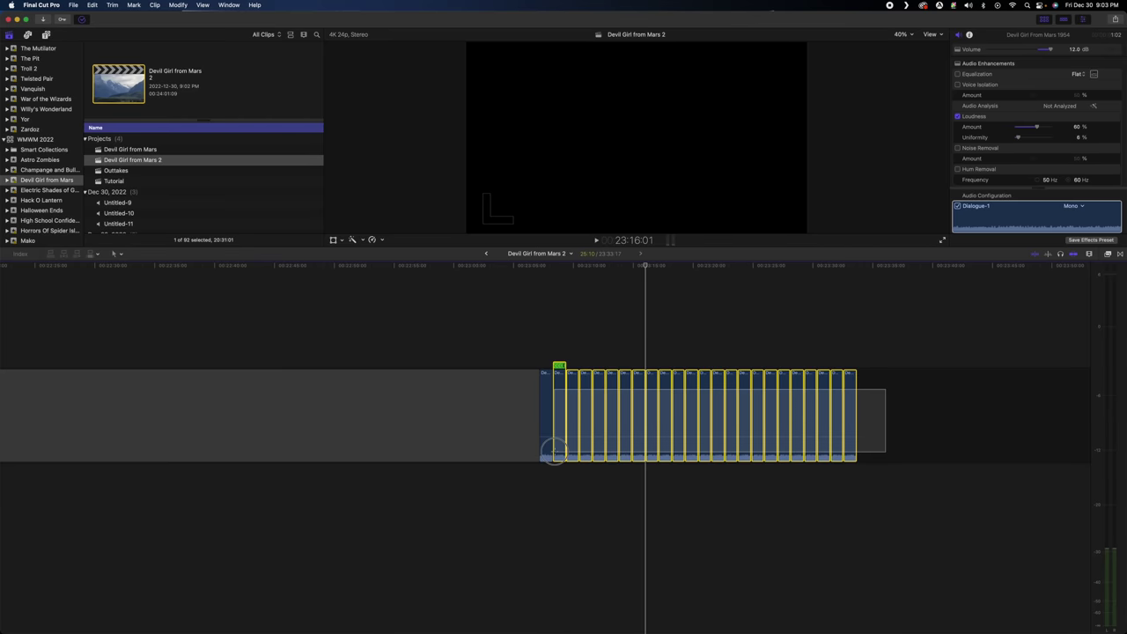
- Combine the 24 selected audio pieces into a single compound clip
right_click(552, 427)
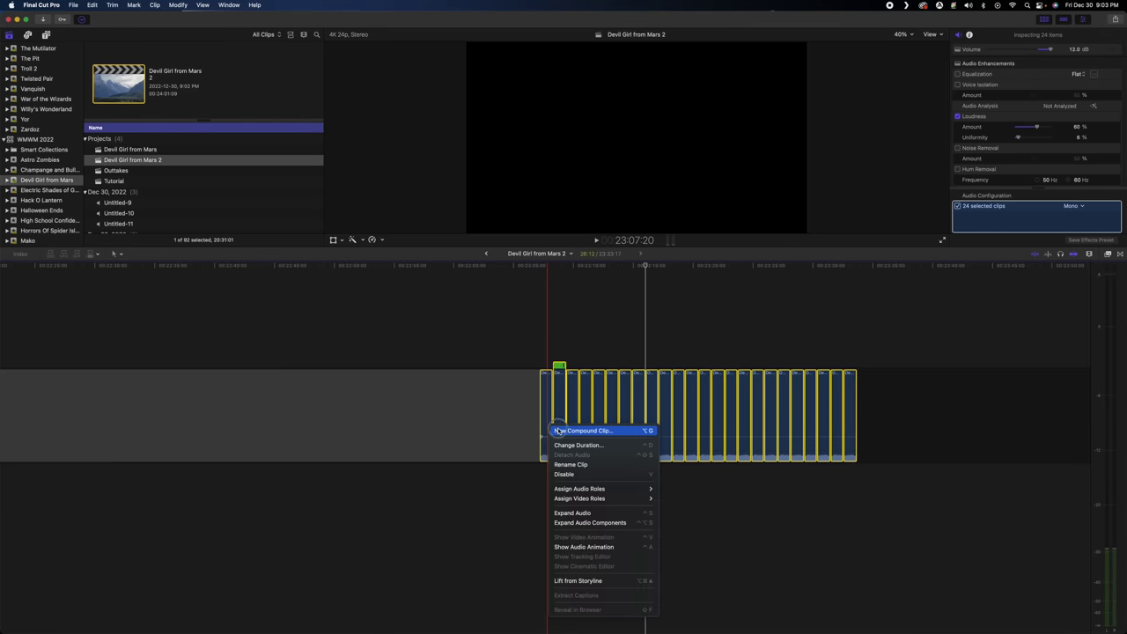
left_click(558, 430)
key("Return")
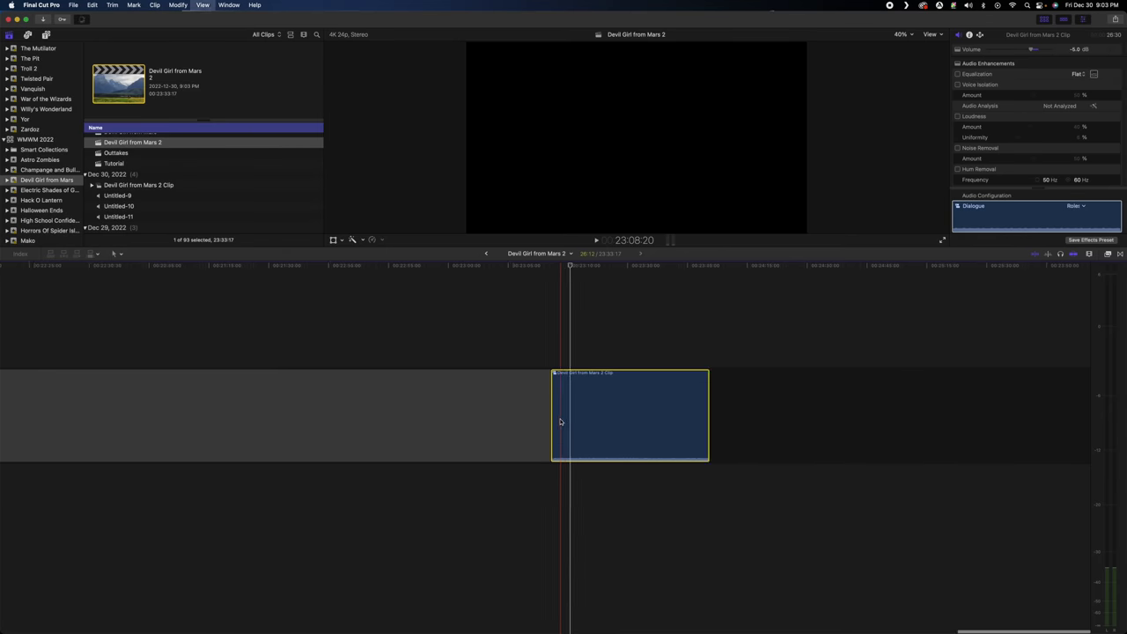
key("super+minus")
key("Delete")
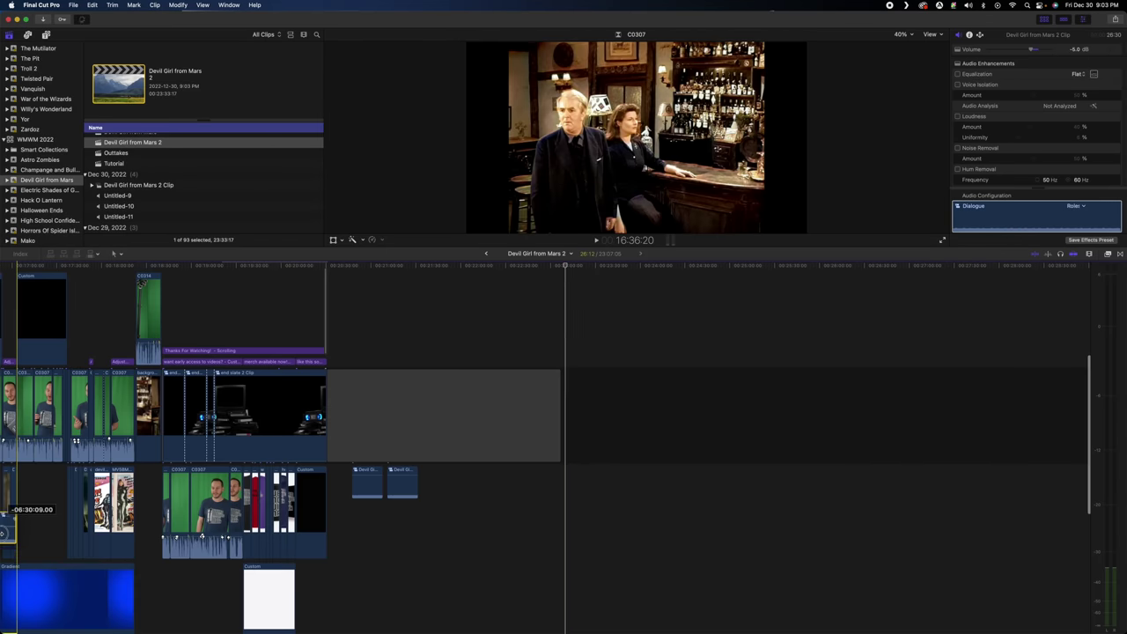
- Place the compound clip in the main project and give the creator a Color Board Global tint of 8% at 75°
left_click_drag(3, 532, 400, 493)
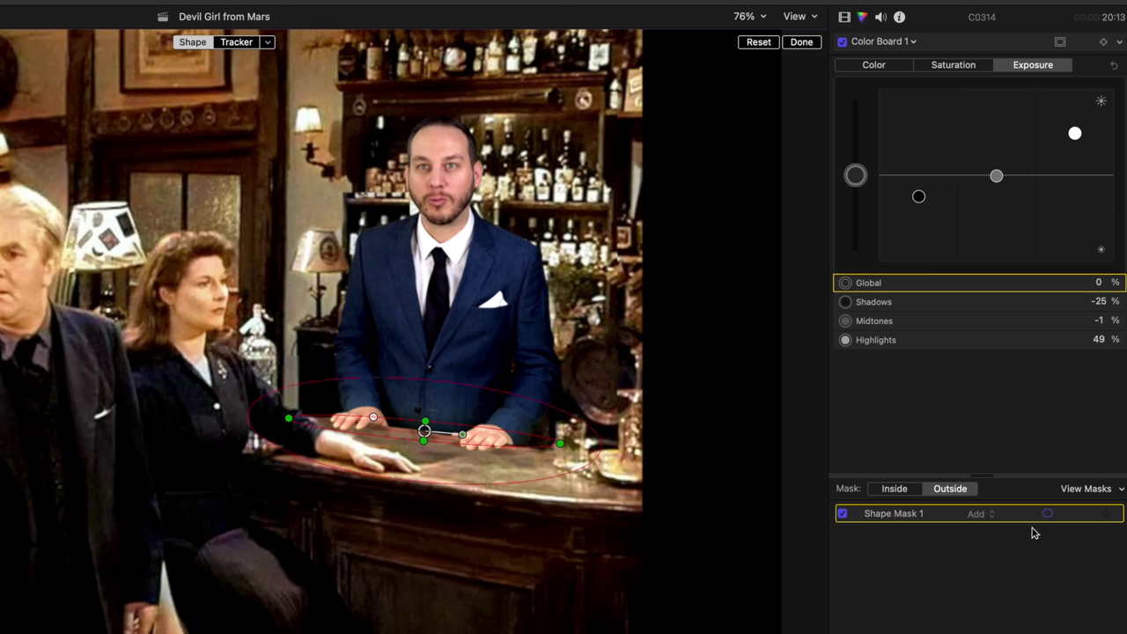
key("ctrl+super+c")
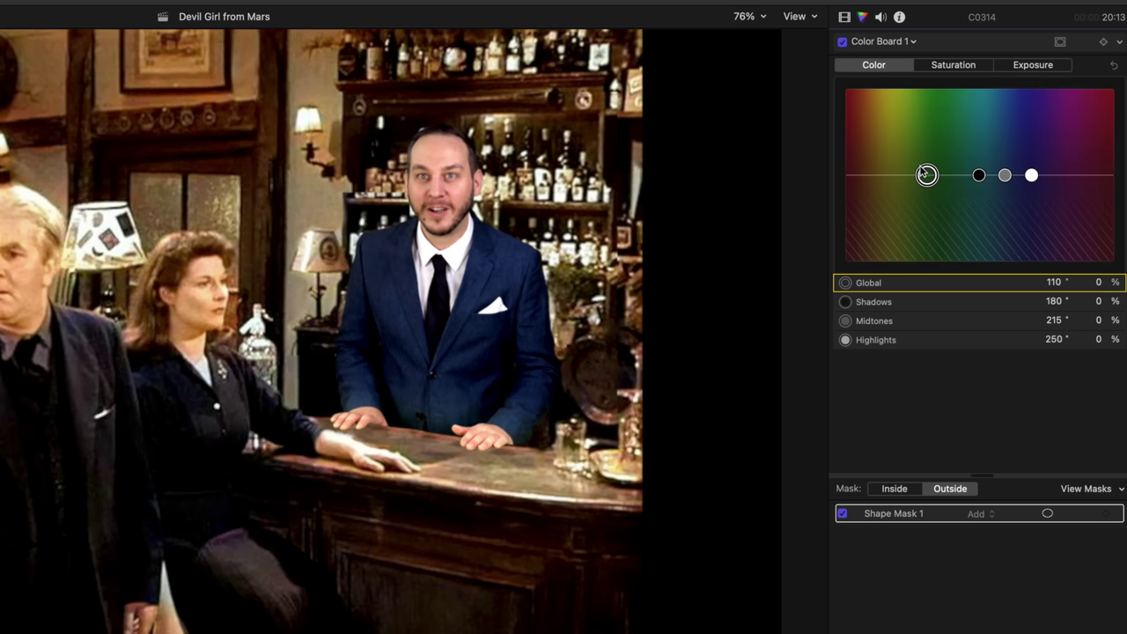
left_click_drag(926, 176, 899, 166)
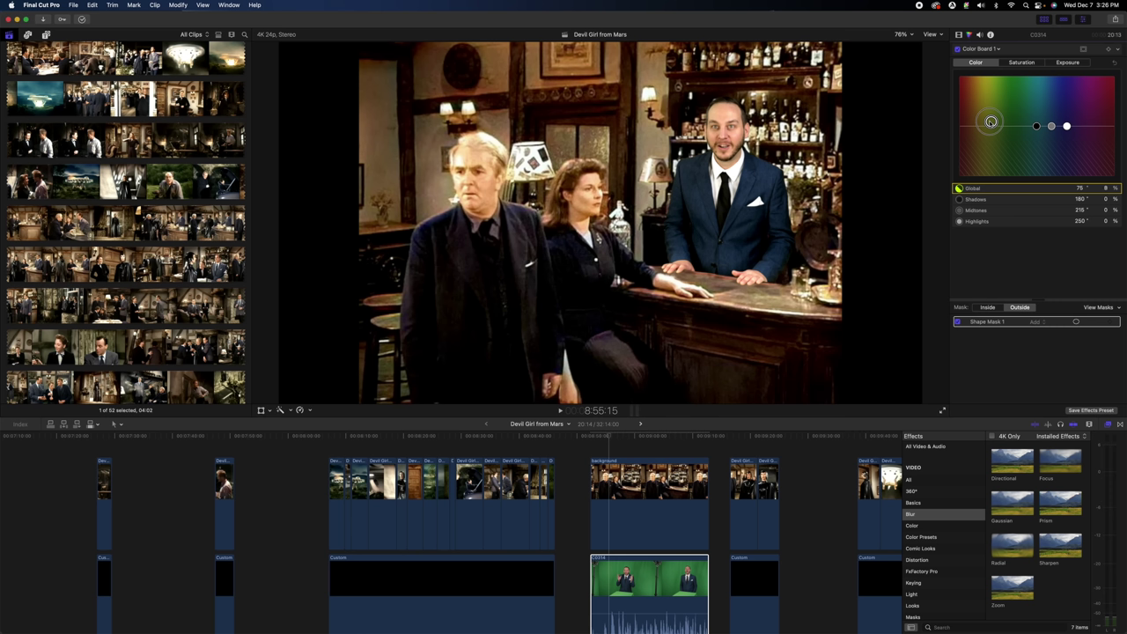